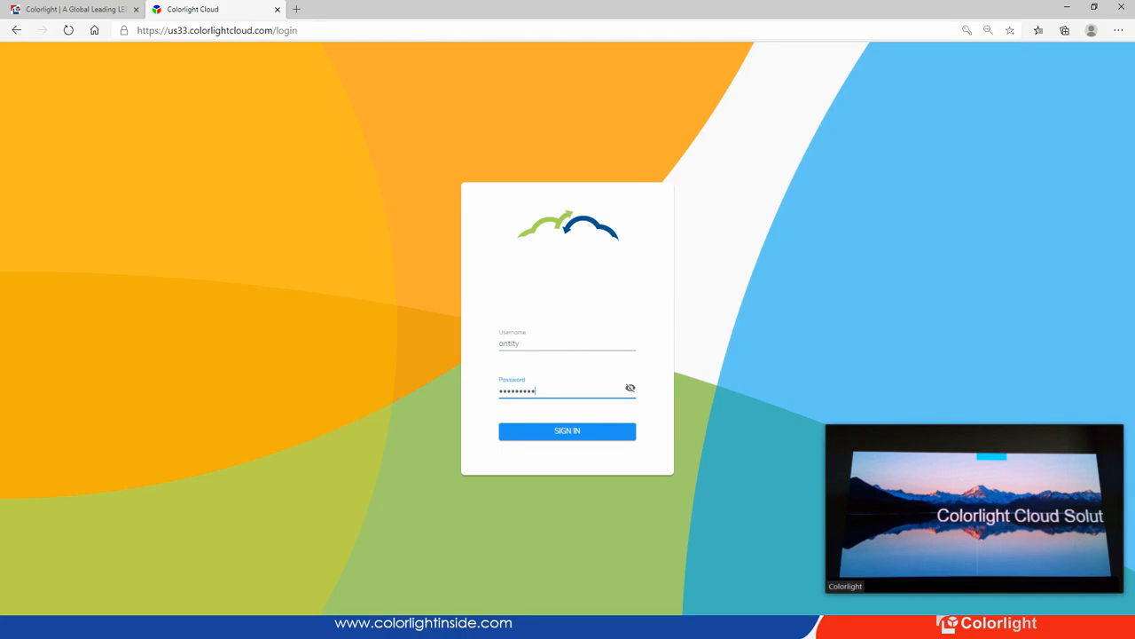
Step: Sign in to the cloud account and review the version and running time in the Demo 1 terminal's details
{"action": "key", "text": "Return"}
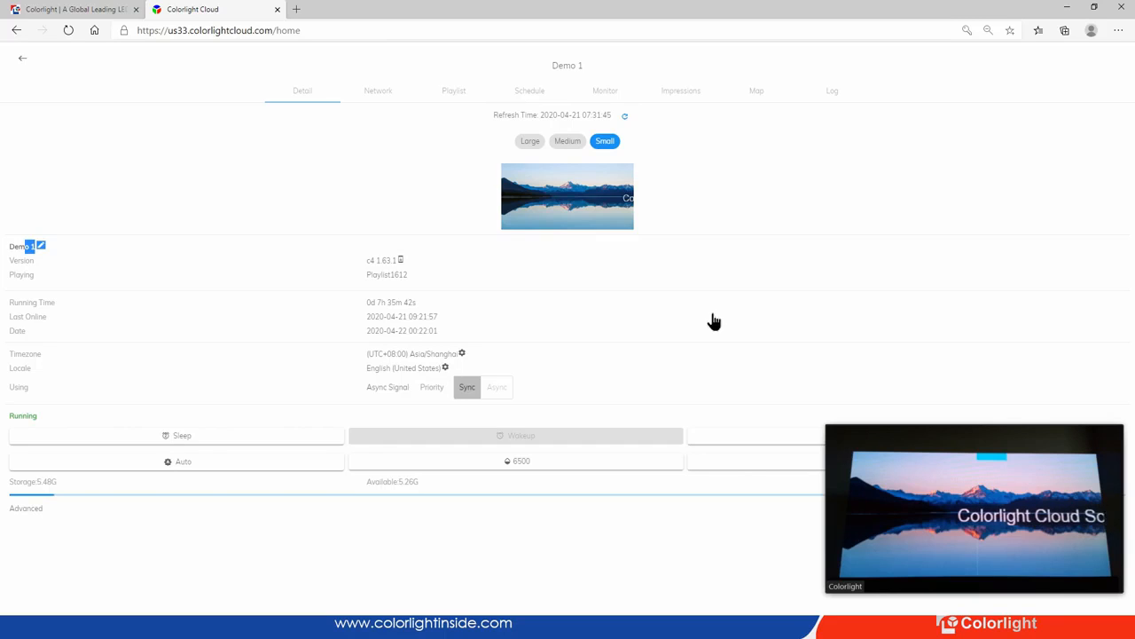
{"action": "left_click", "coordinate": [643, 384]}
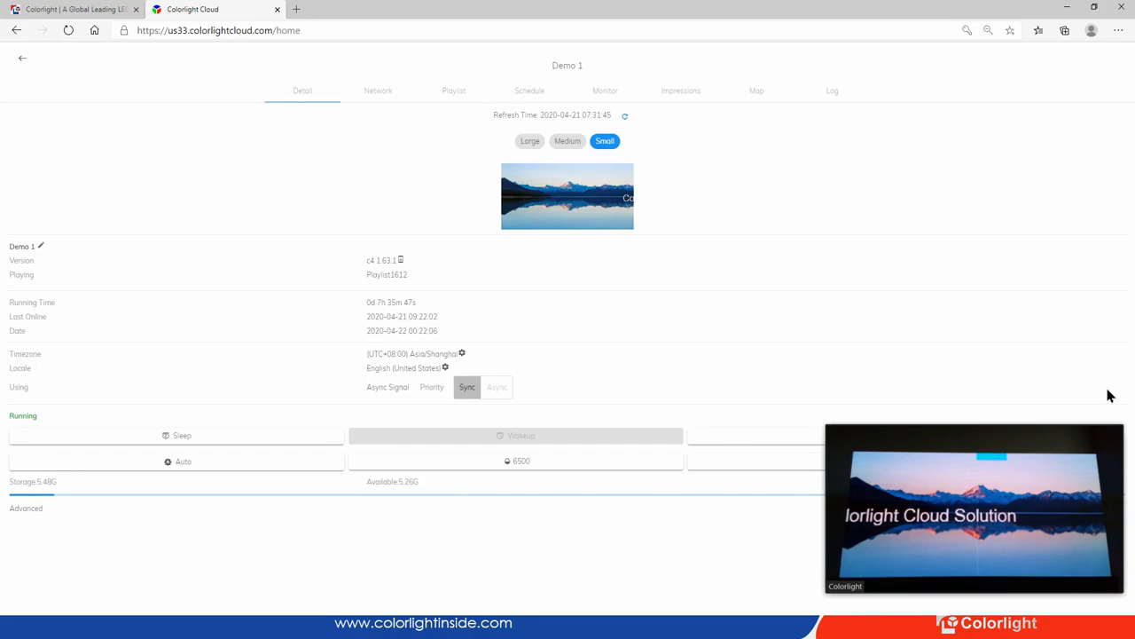
{"action": "left_click_drag", "start_coordinate": [406, 261], "coordinate": [367, 261]}
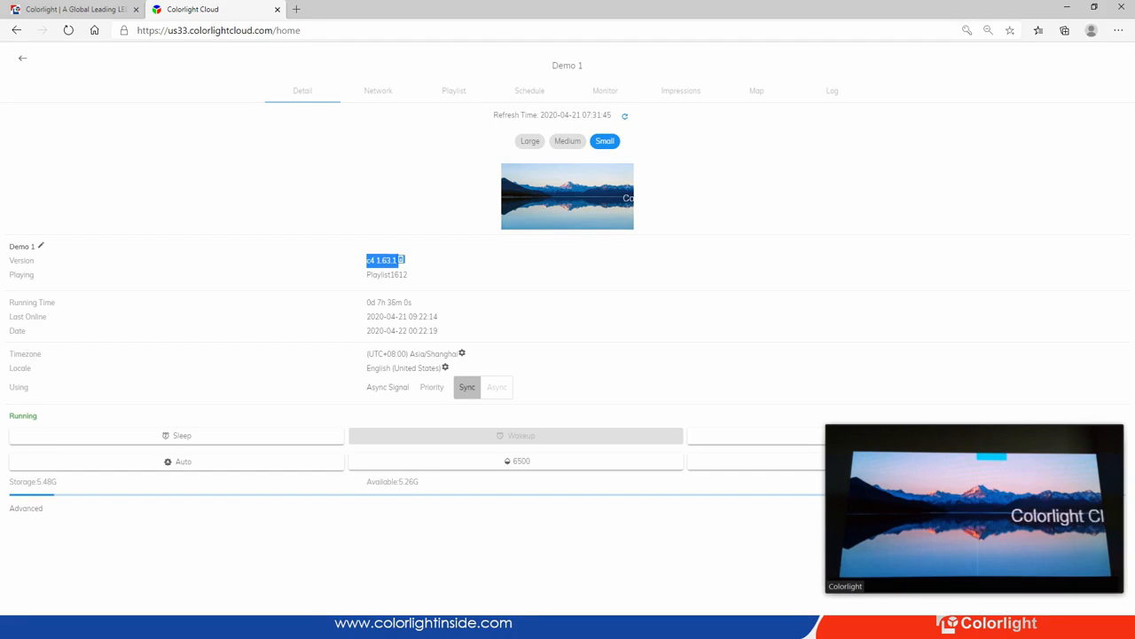
{"action": "left_click_drag", "start_coordinate": [413, 303], "coordinate": [366, 303]}
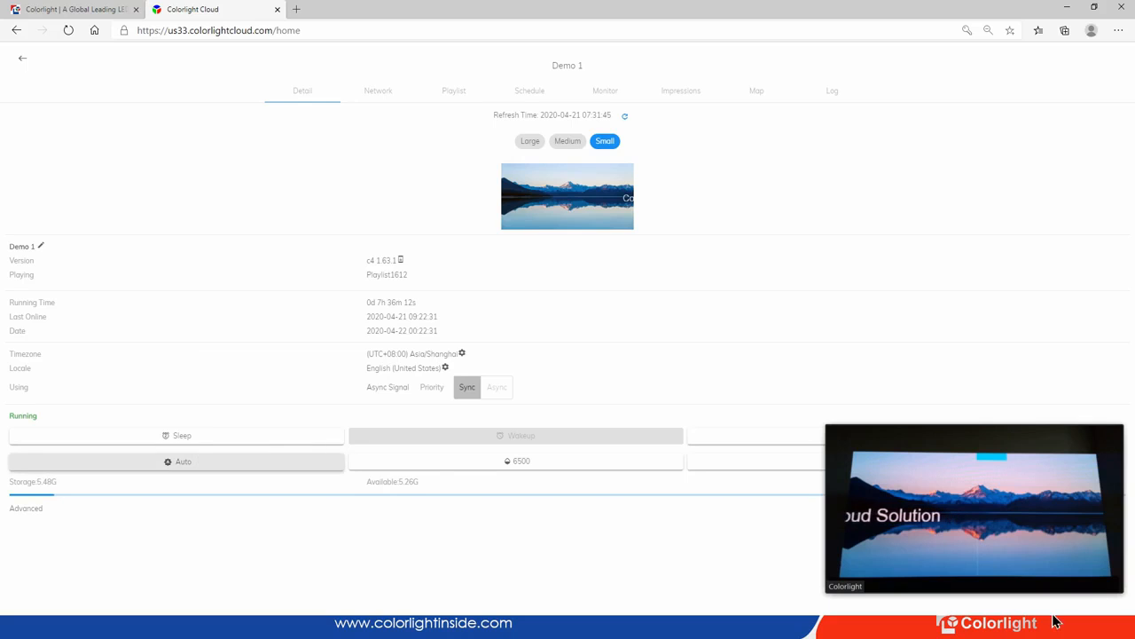
Step: Review the minimum and maximum percentages in Demo 1's automatic brightness settings, then view the terminal's monitoring information
{"action": "left_click", "coordinate": [178, 461]}
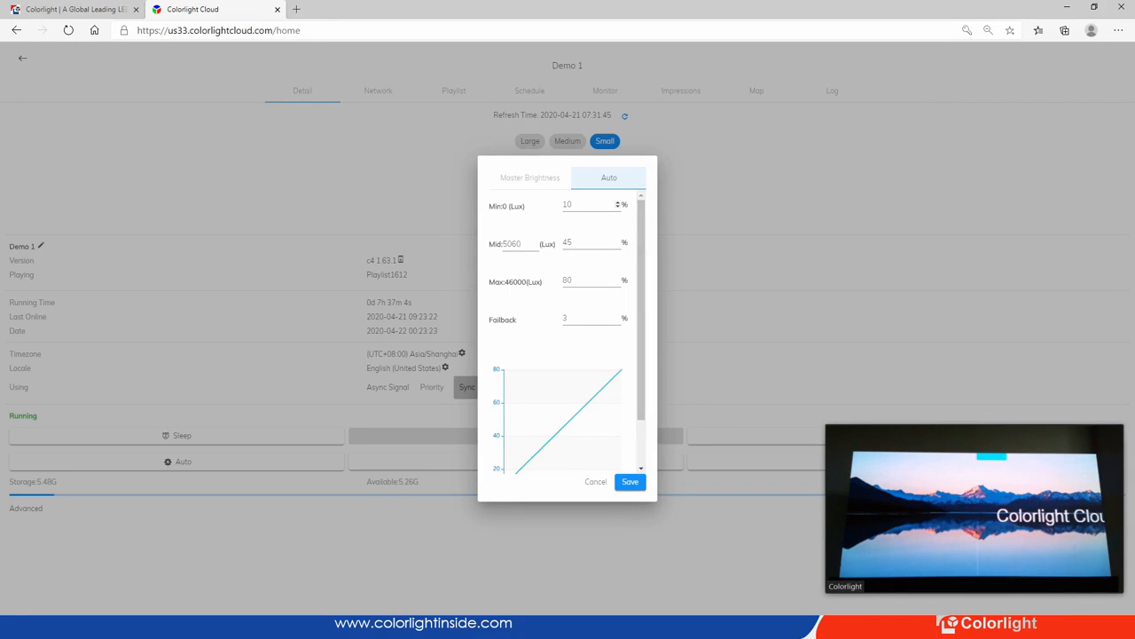
{"action": "double_click", "coordinate": [569, 205]}
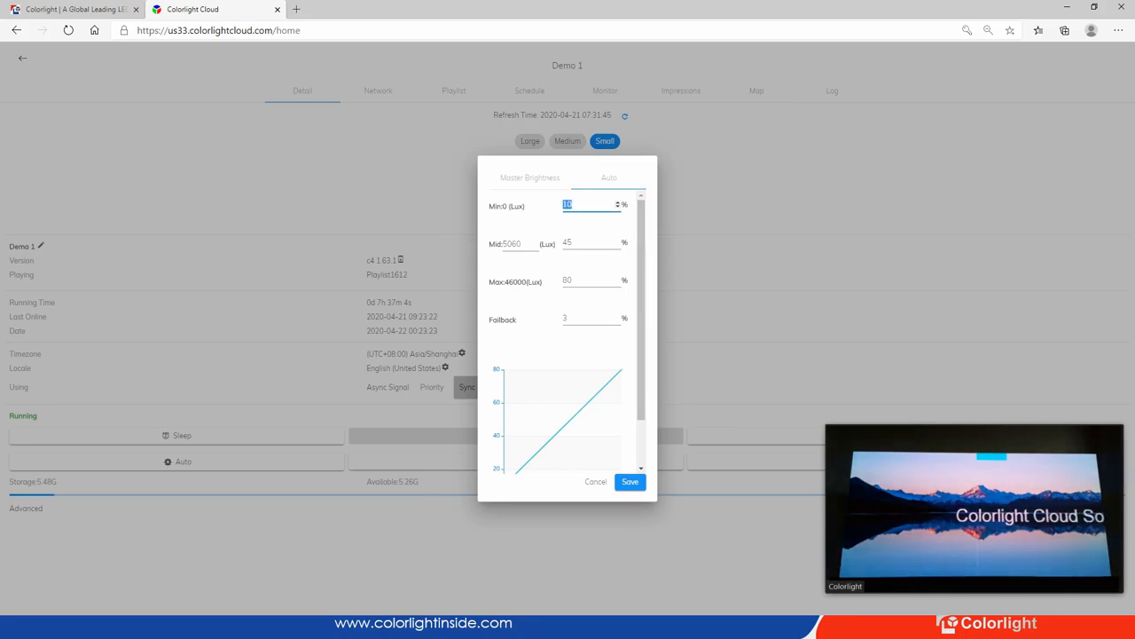
{"action": "double_click", "coordinate": [568, 280]}
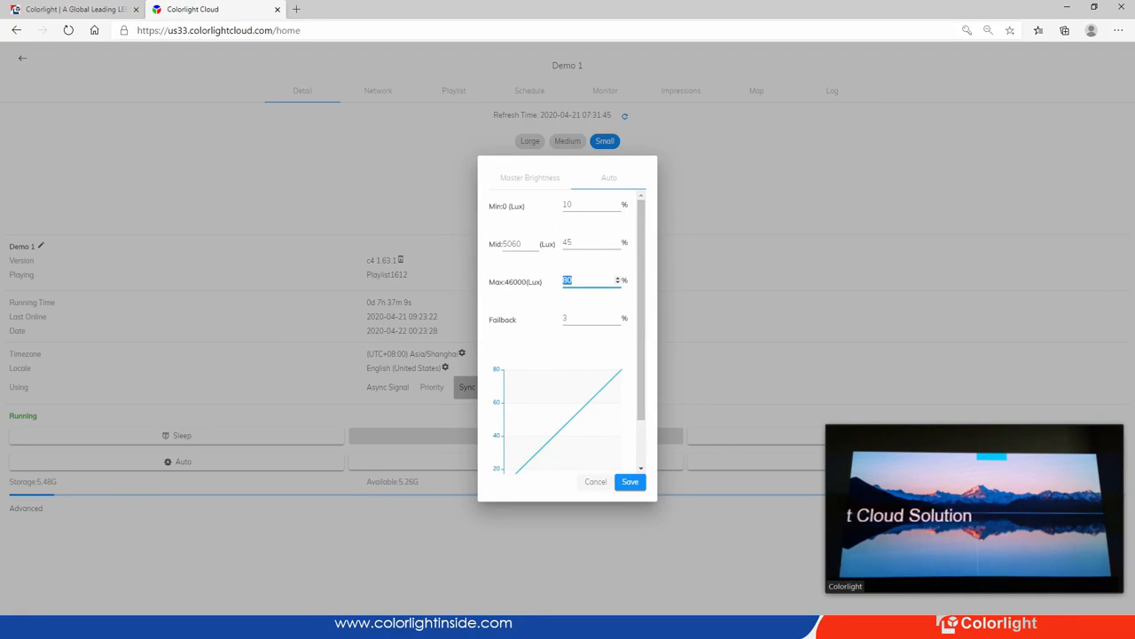
{"action": "left_click", "coordinate": [630, 482]}
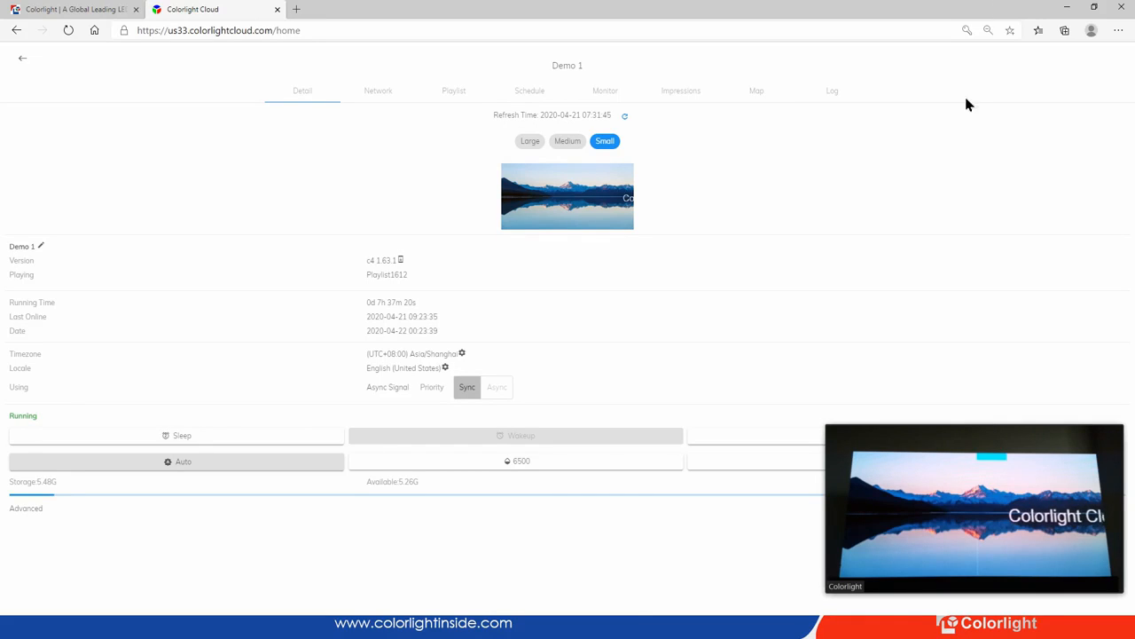
{"action": "left_click", "coordinate": [597, 89]}
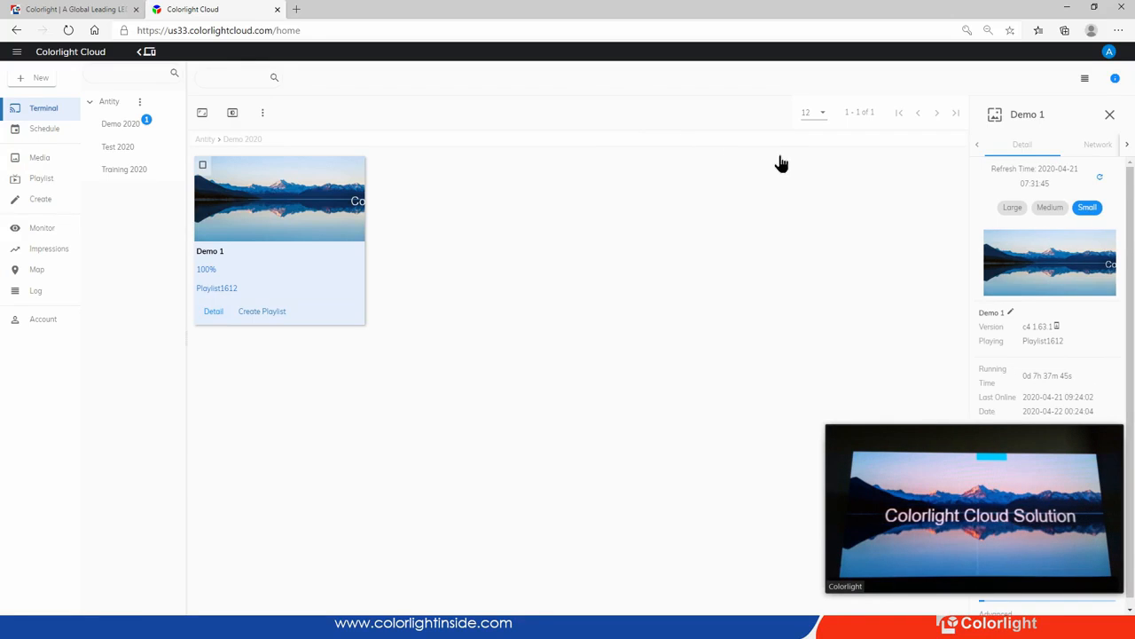
Step: Add a terminal group named Training with the description "US and Canada" under the root group, and review the actions available for it
{"action": "left_click", "coordinate": [140, 102]}
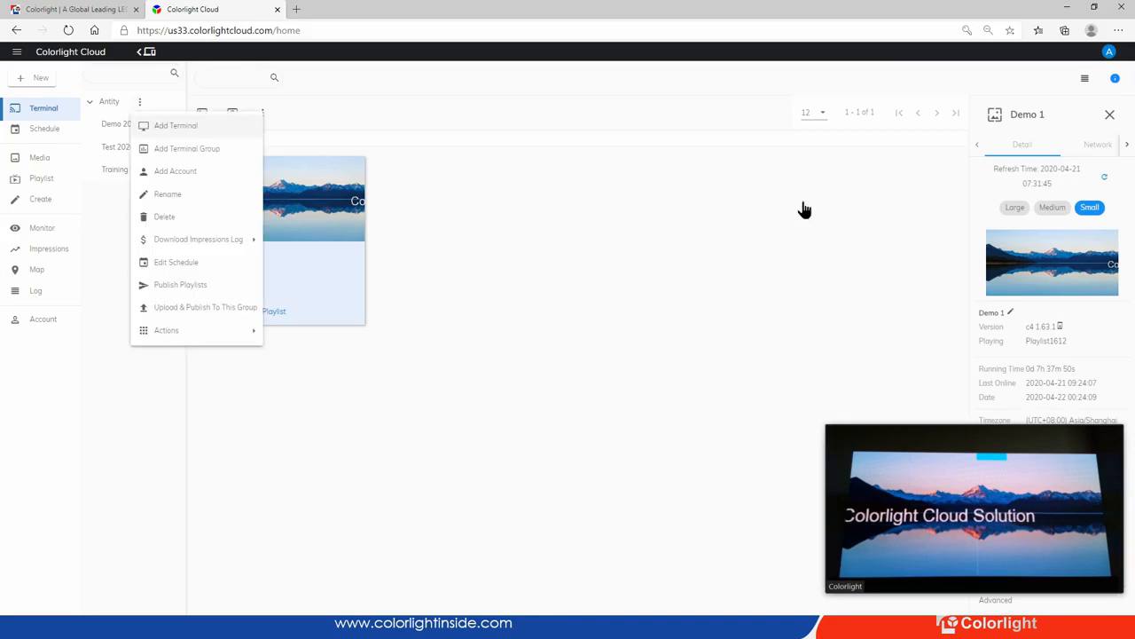
{"action": "left_click", "coordinate": [186, 148]}
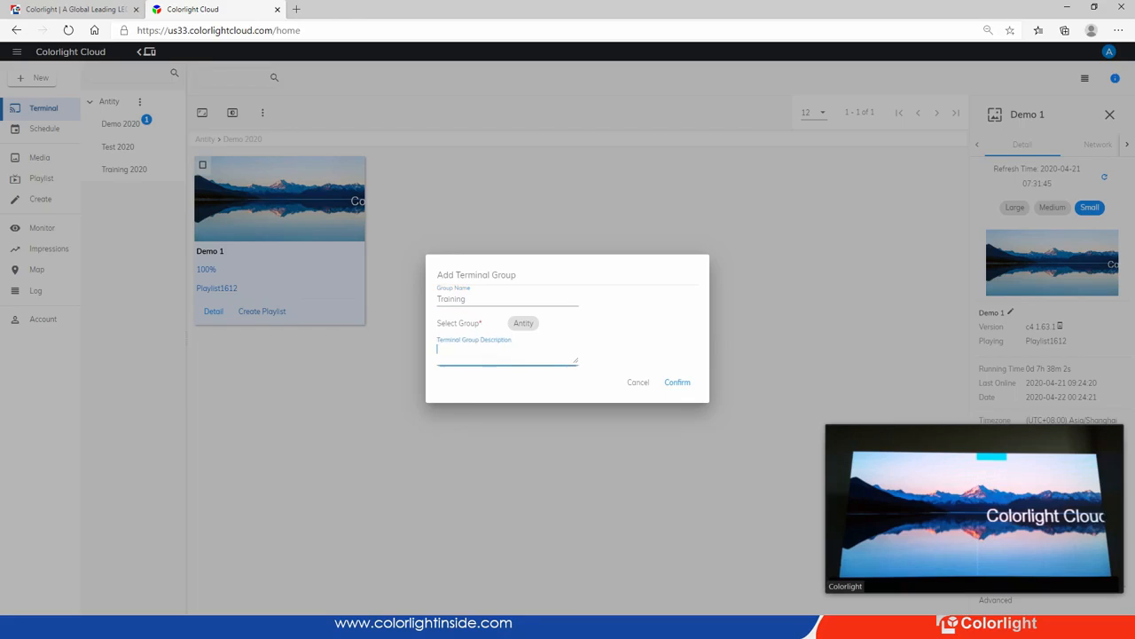
{"action": "left_click", "coordinate": [497, 351]}
{"action": "type", "text": "US and Canado"}
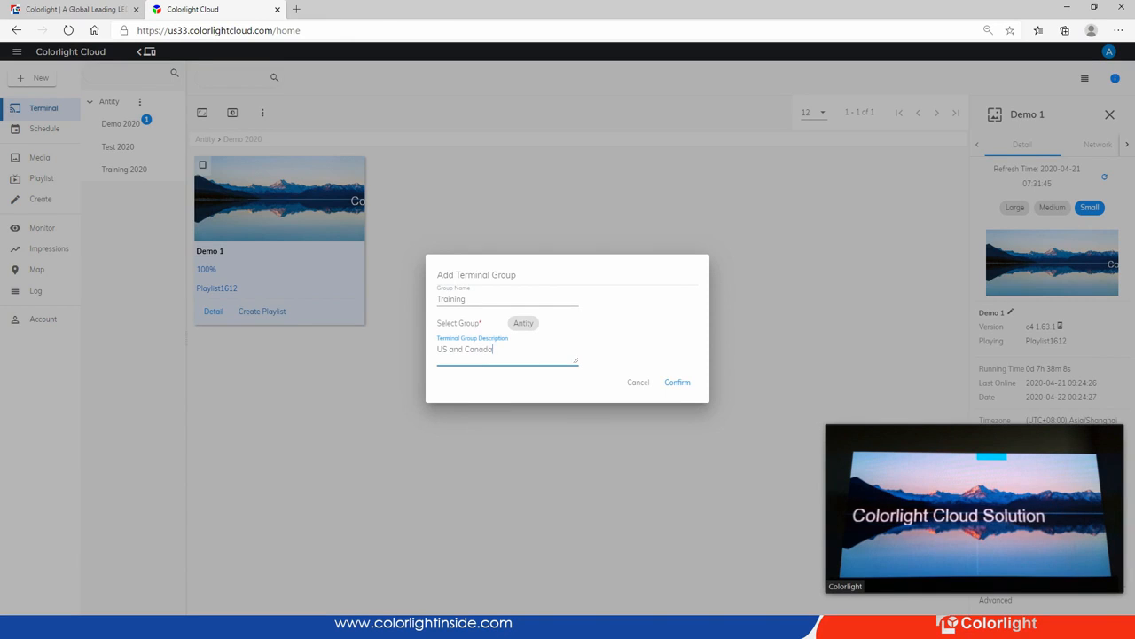
{"action": "left_click", "coordinate": [678, 383]}
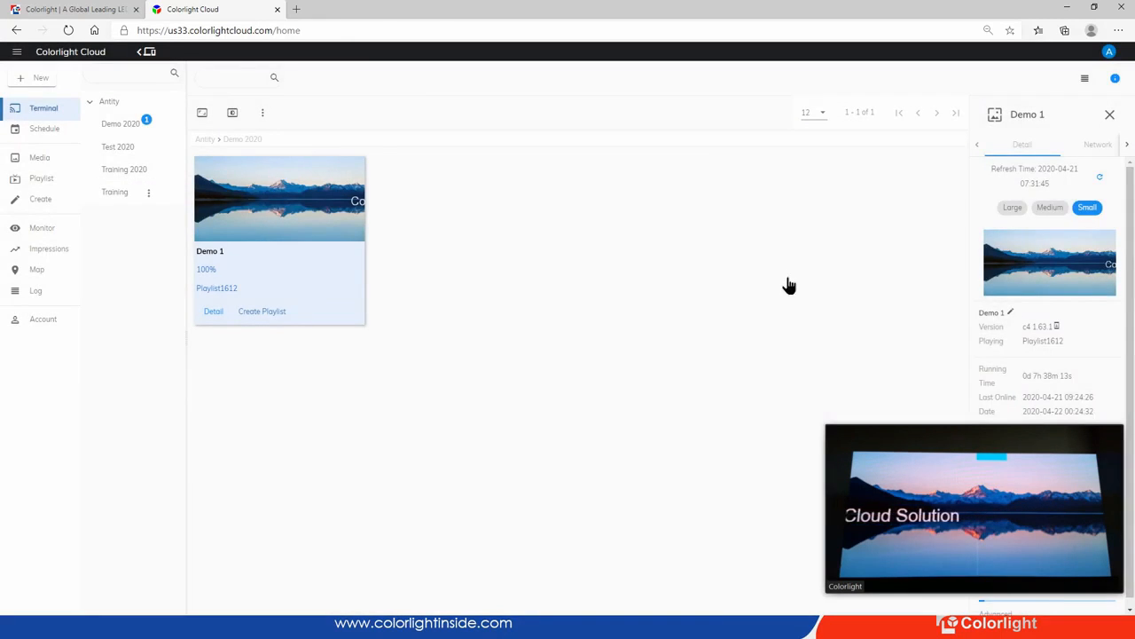
{"action": "left_click", "coordinate": [149, 192]}
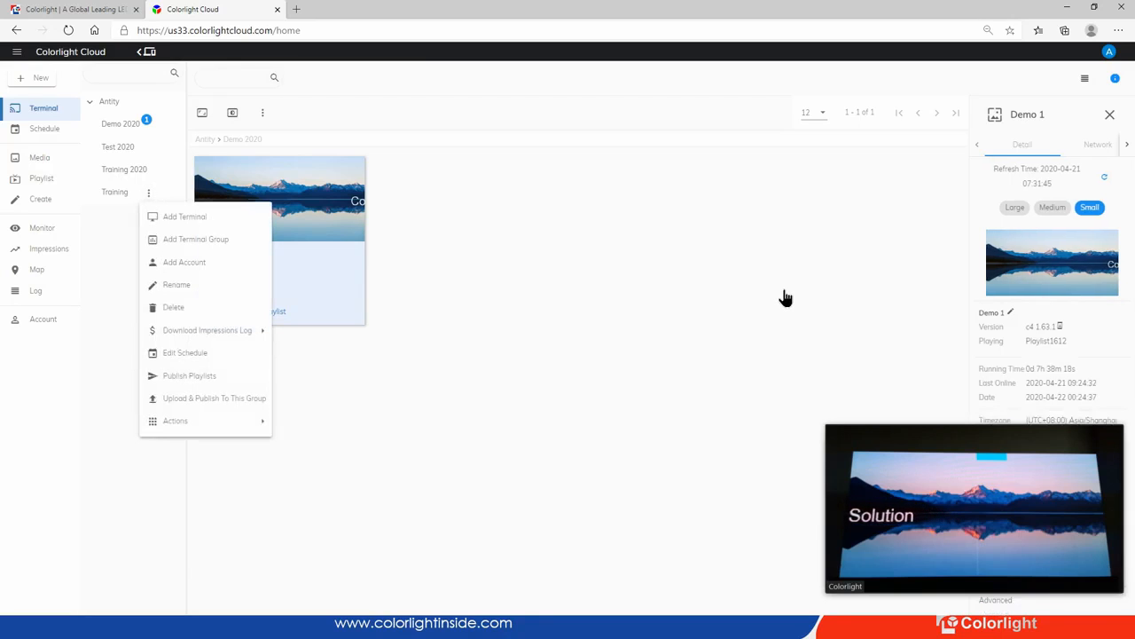
{"action": "left_click", "coordinate": [733, 323]}
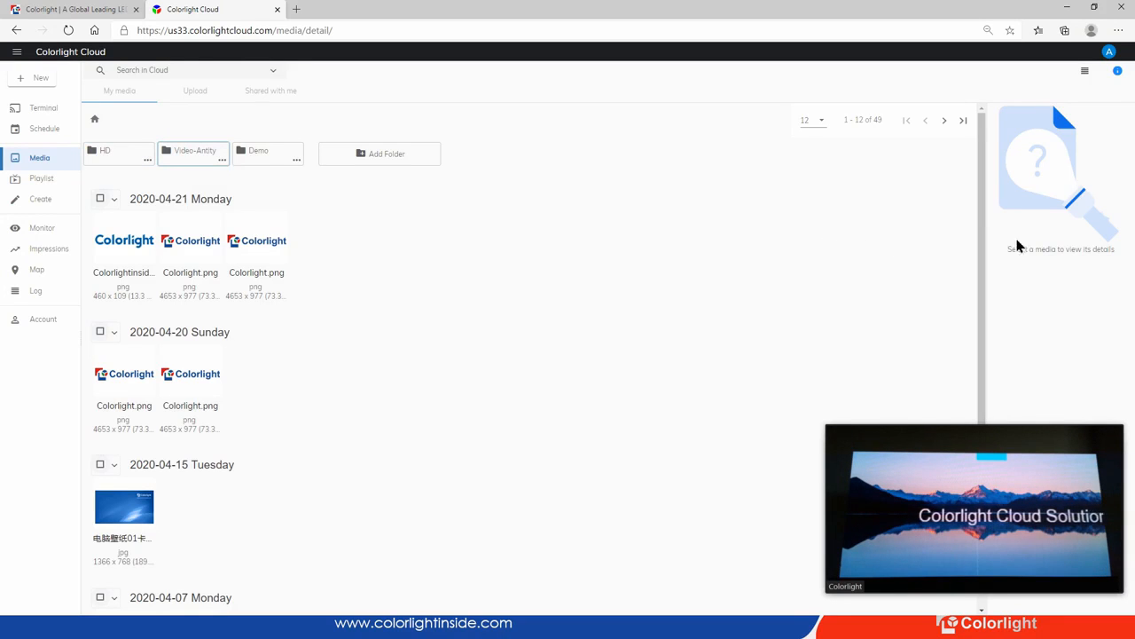
Step: Create a folder named Training in the media library
{"action": "left_click", "coordinate": [380, 154]}
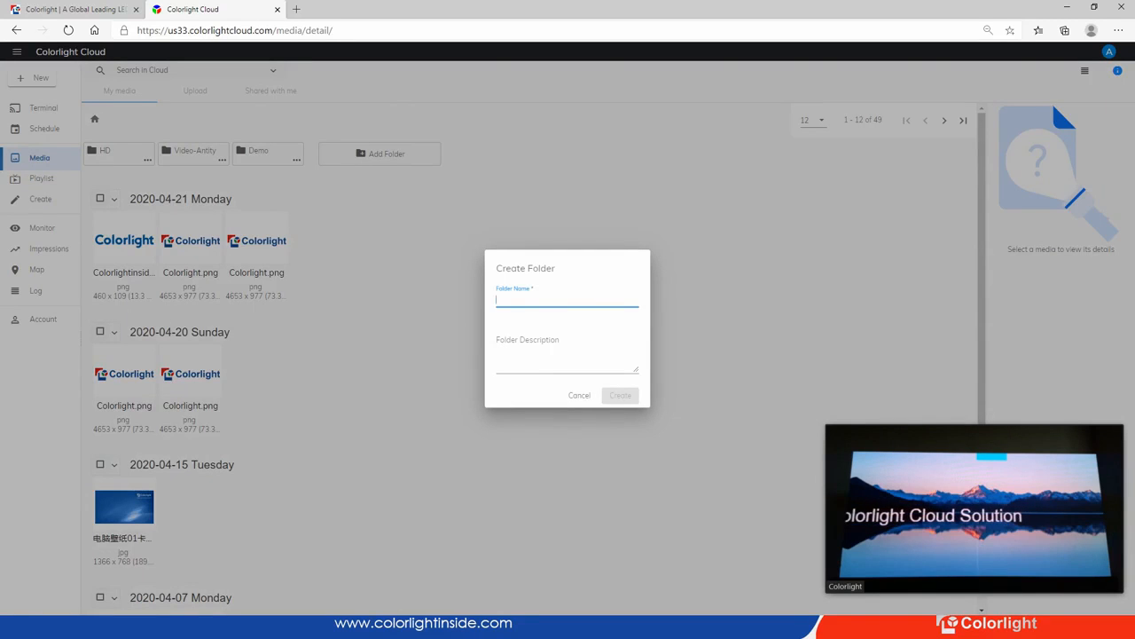
{"action": "type", "text": "Training"}
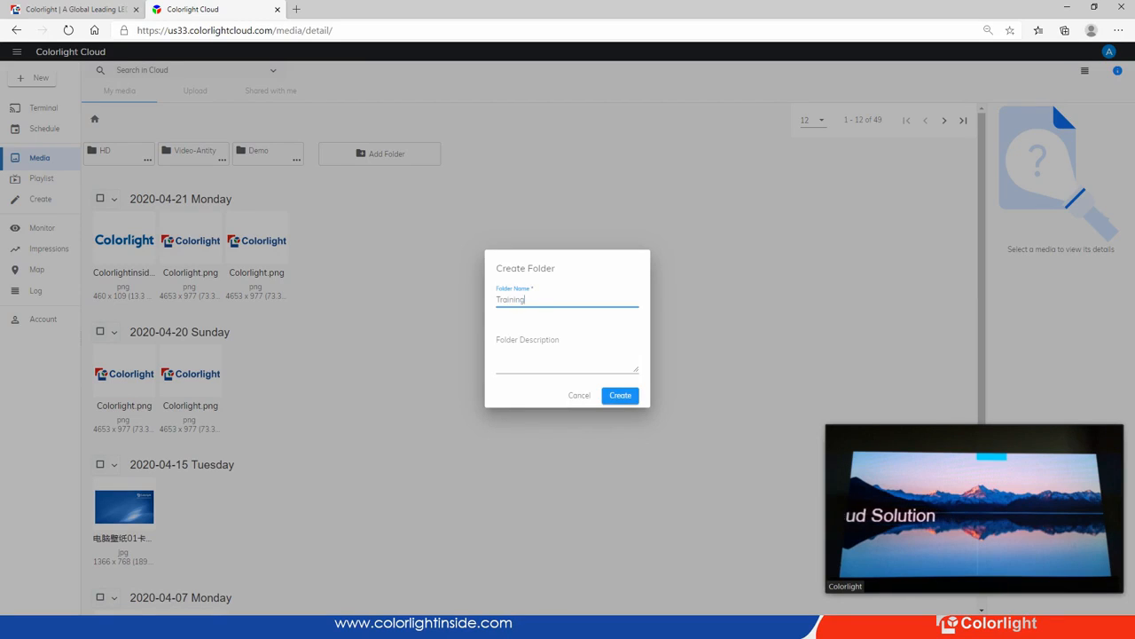
{"action": "key", "text": "Tab"}
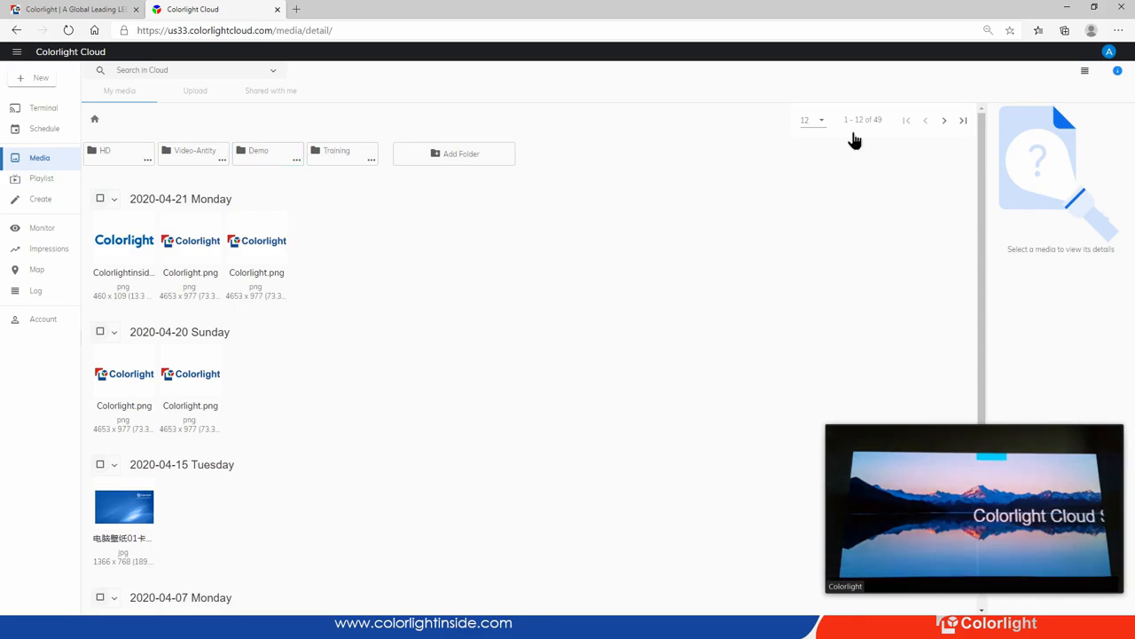
Step: Upload the Colorlight PNG image from the 1-Colorlight Cloud Solution desktop folder to the media library
{"action": "left_click", "coordinate": [191, 91]}
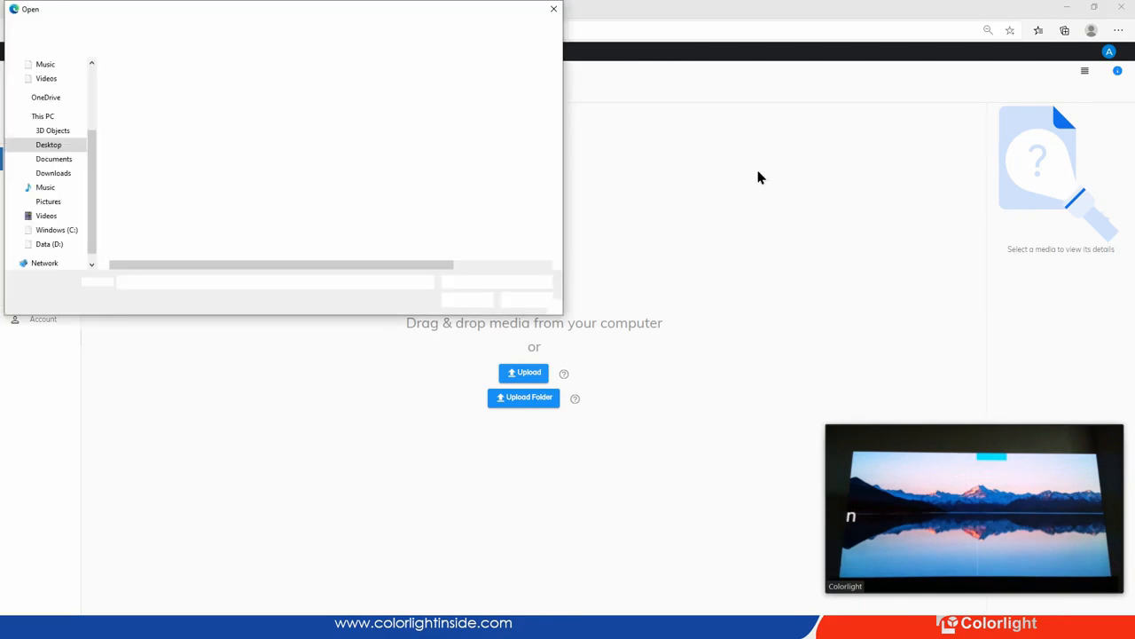
{"action": "key", "text": "Up"}
{"action": "key", "text": "Up"}
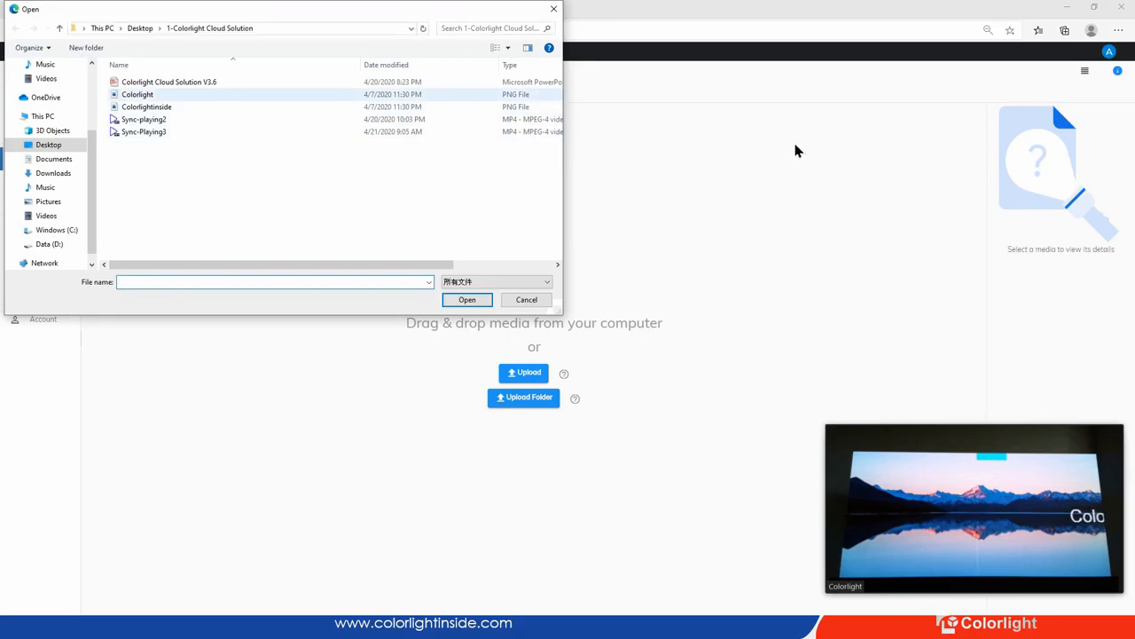
{"action": "key", "text": "Return"}
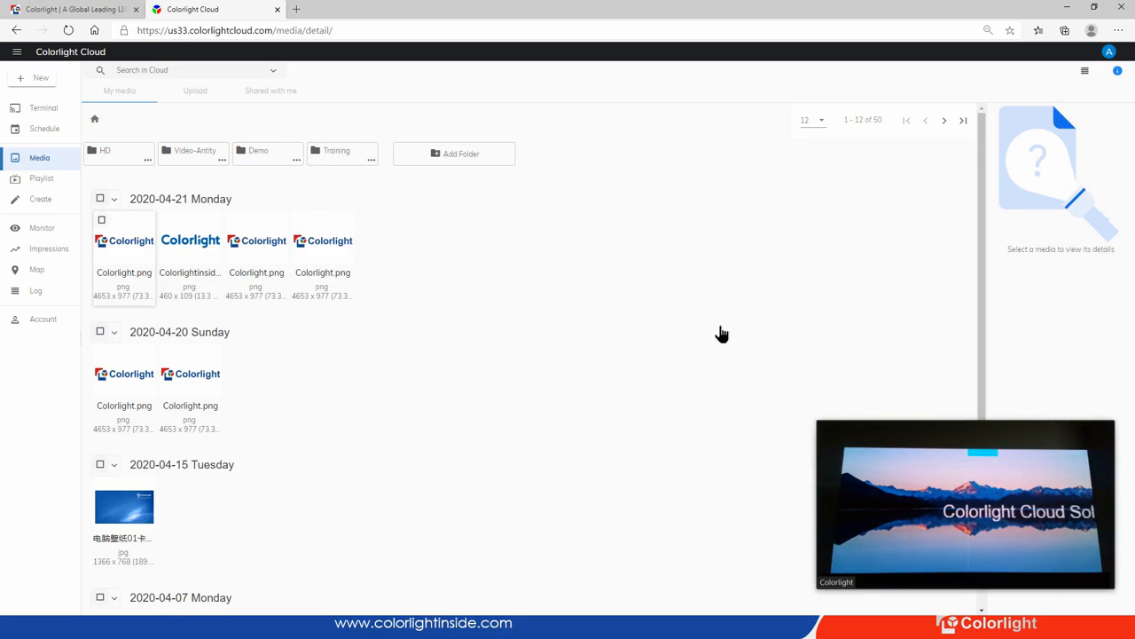
Step: View the details of the newly uploaded Colorlight.png in the media library
{"action": "left_click", "coordinate": [102, 220]}
{"action": "left_click", "coordinate": [124, 248]}
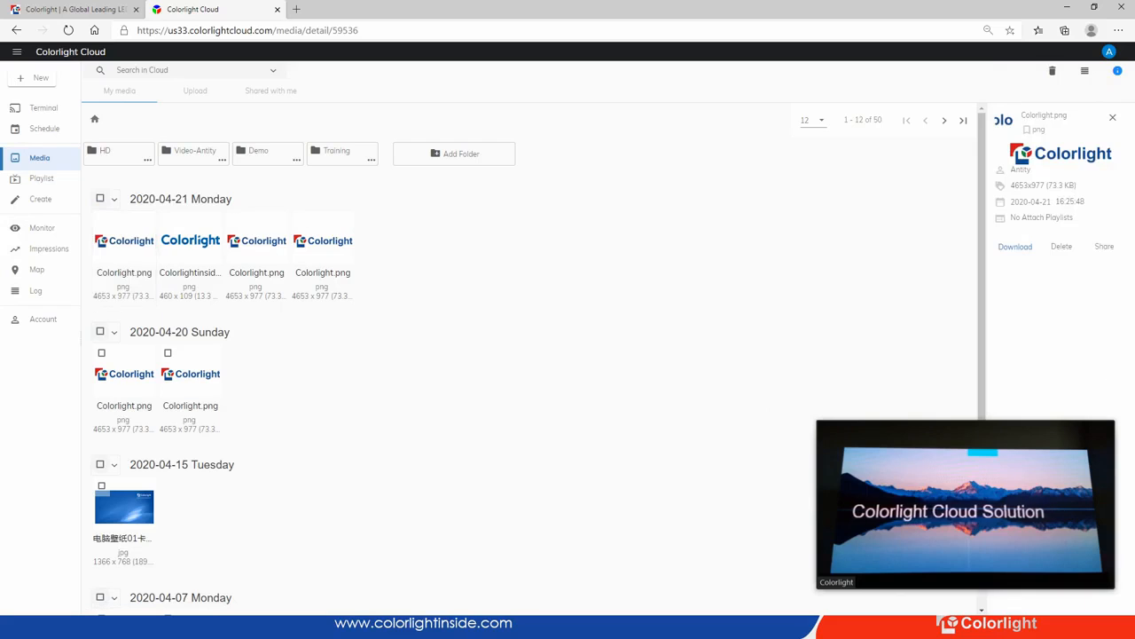
{"action": "left_click", "coordinate": [104, 224]}
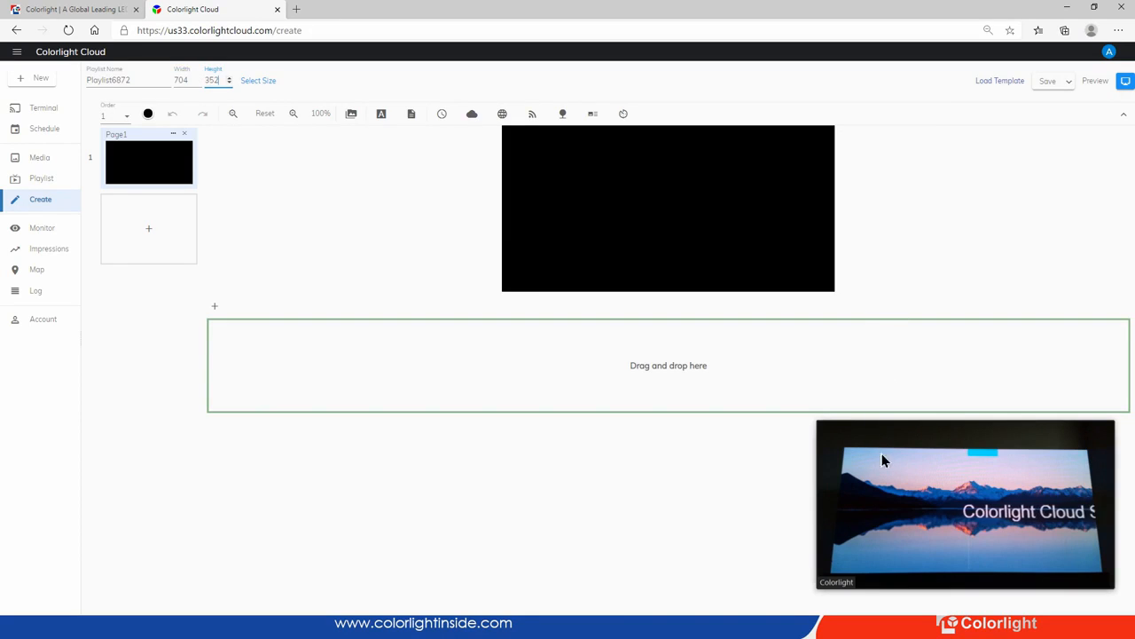
Step: Add a file window to Page1 of the new playlist and fill it with the most recently uploaded Colorlight.png
{"action": "left_click", "coordinate": [215, 306]}
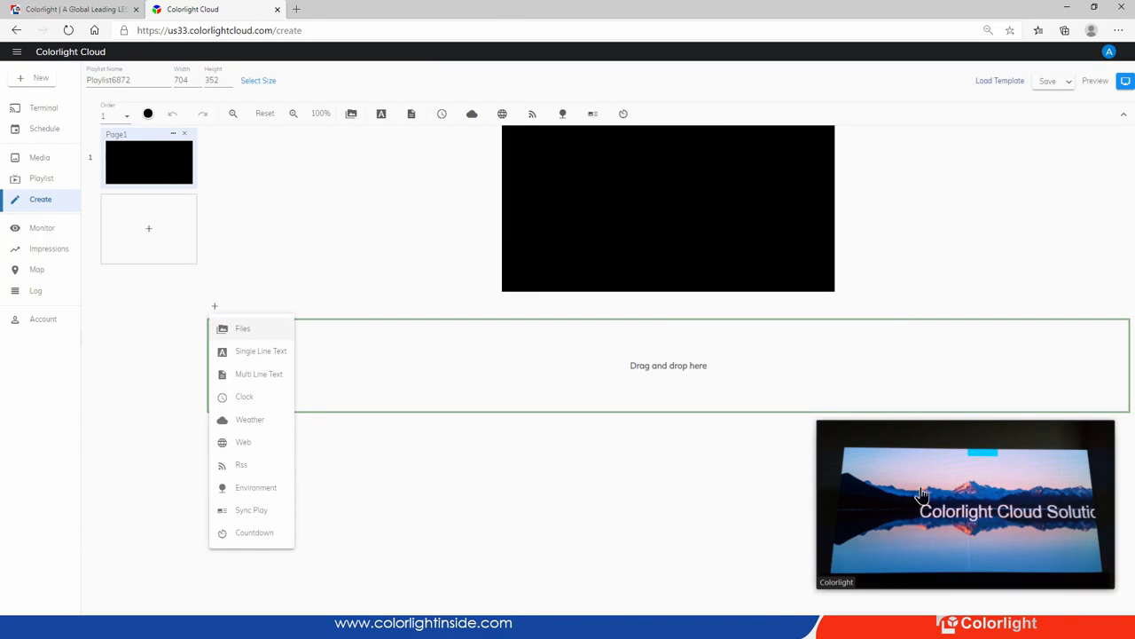
{"action": "left_click", "coordinate": [242, 328]}
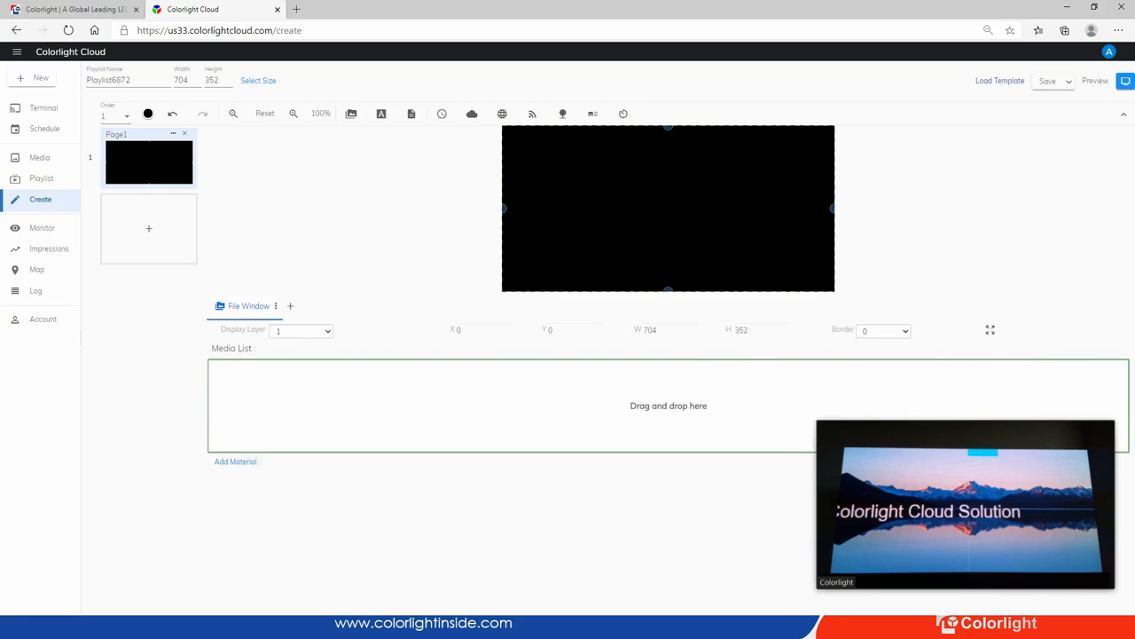
{"action": "left_click", "coordinate": [235, 461]}
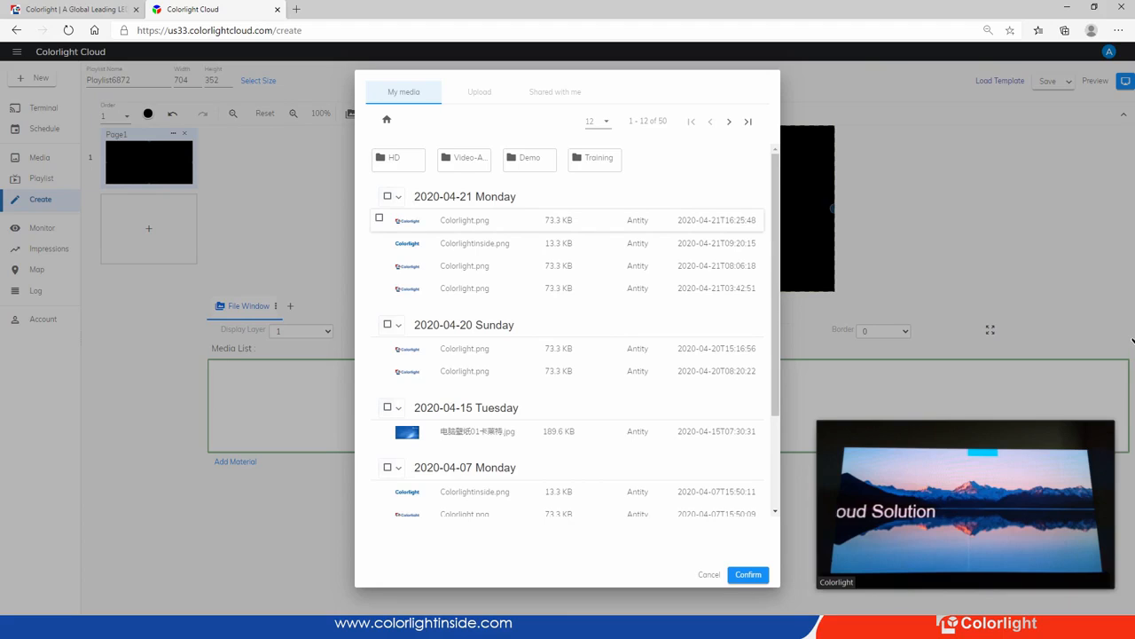
{"action": "left_click", "coordinate": [380, 219]}
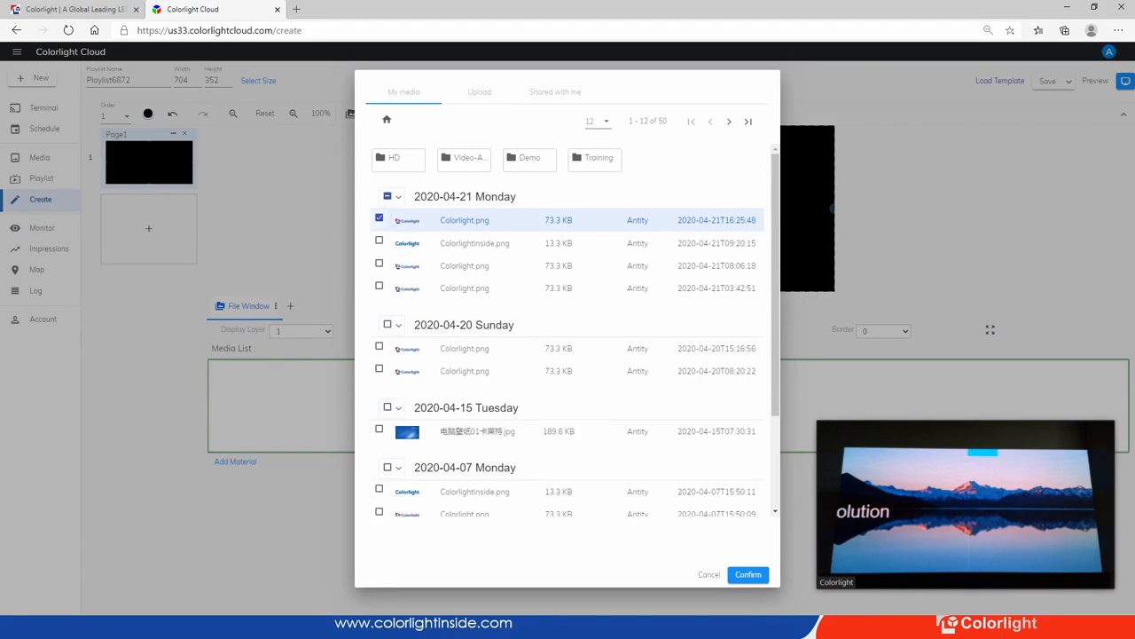
{"action": "left_click", "coordinate": [748, 574]}
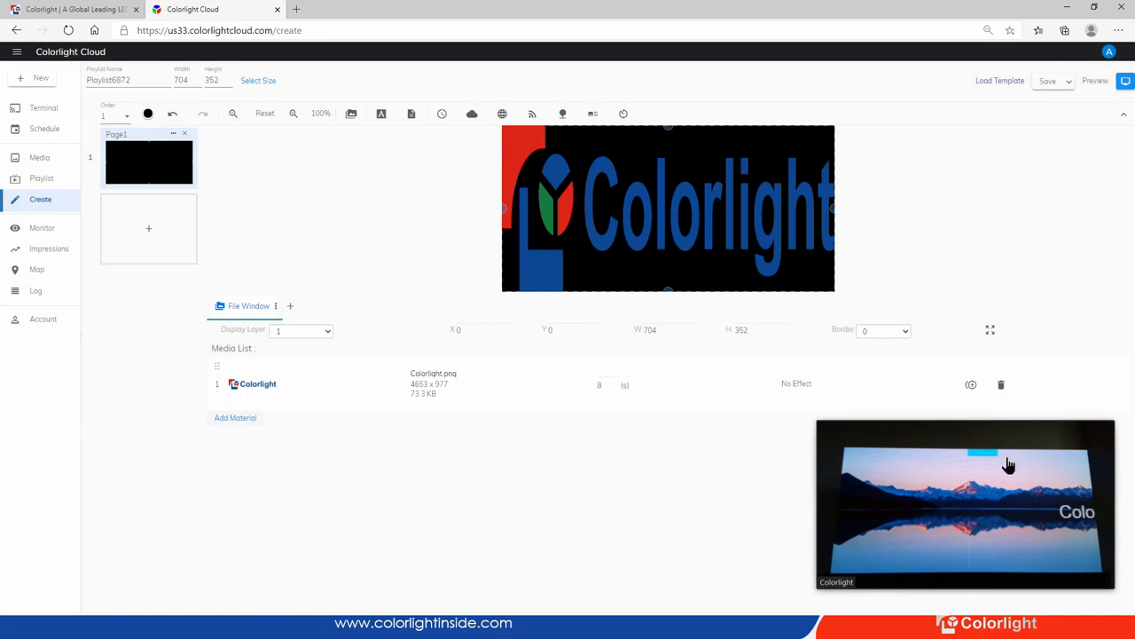
Step: Add a single-line text window to Page1 containing the text "Colorlight Cloud Solution"
{"action": "left_click", "coordinate": [290, 306]}
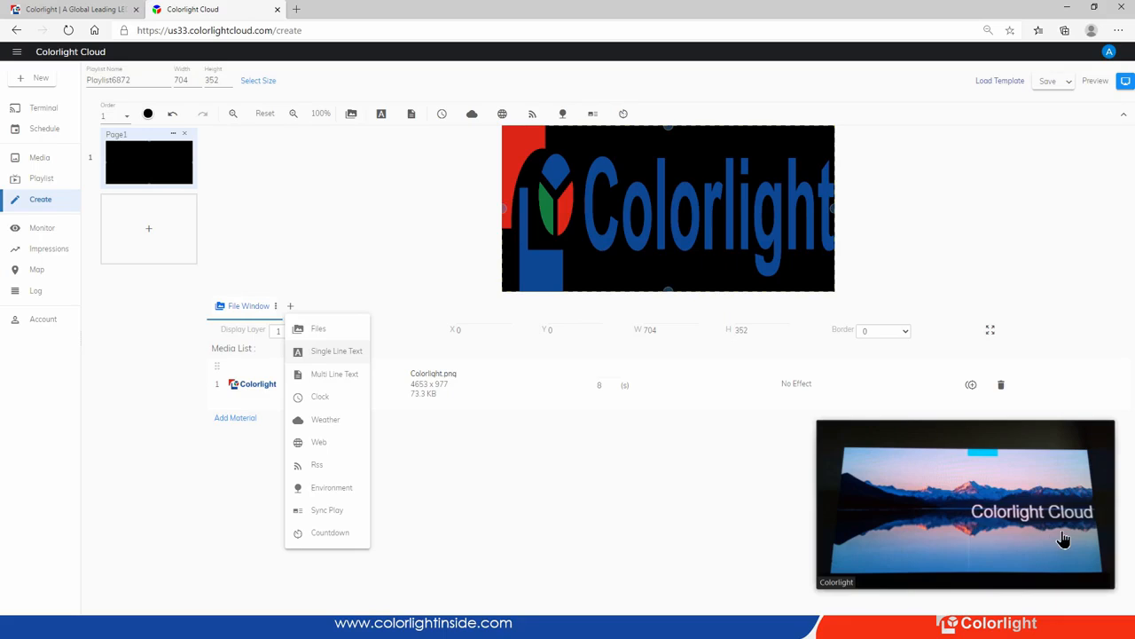
{"action": "left_click", "coordinate": [333, 352]}
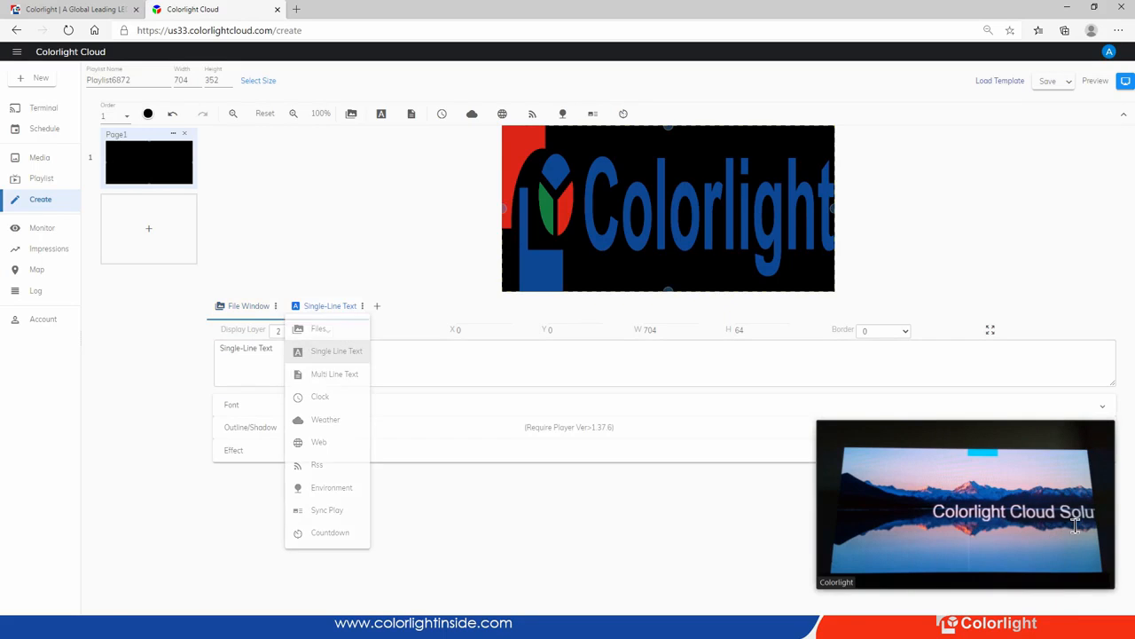
{"action": "left_click_drag", "start_coordinate": [289, 349], "coordinate": [220, 347]}
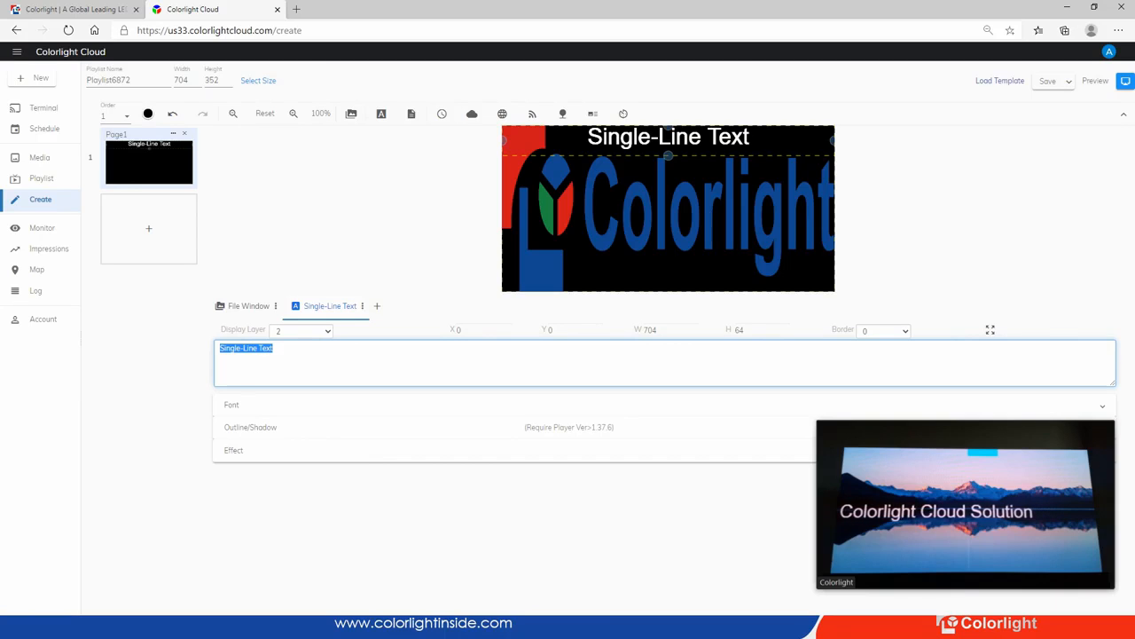
{"action": "type", "text": "Colorl"}
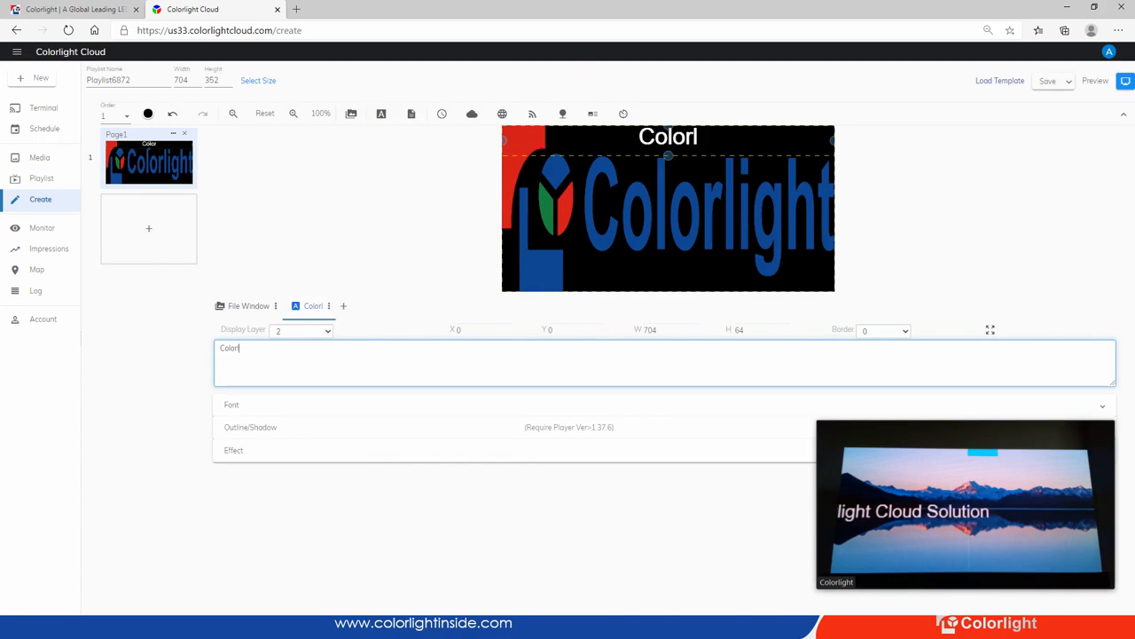
{"action": "type", "text": "ight"}
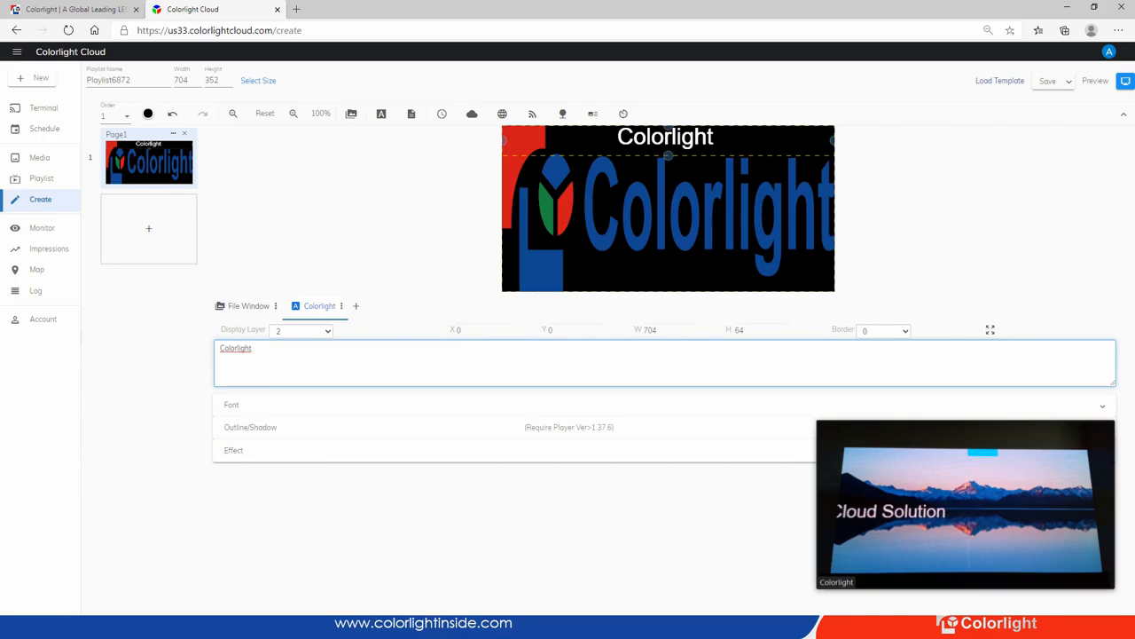
{"action": "type", "text": " Cloud"}
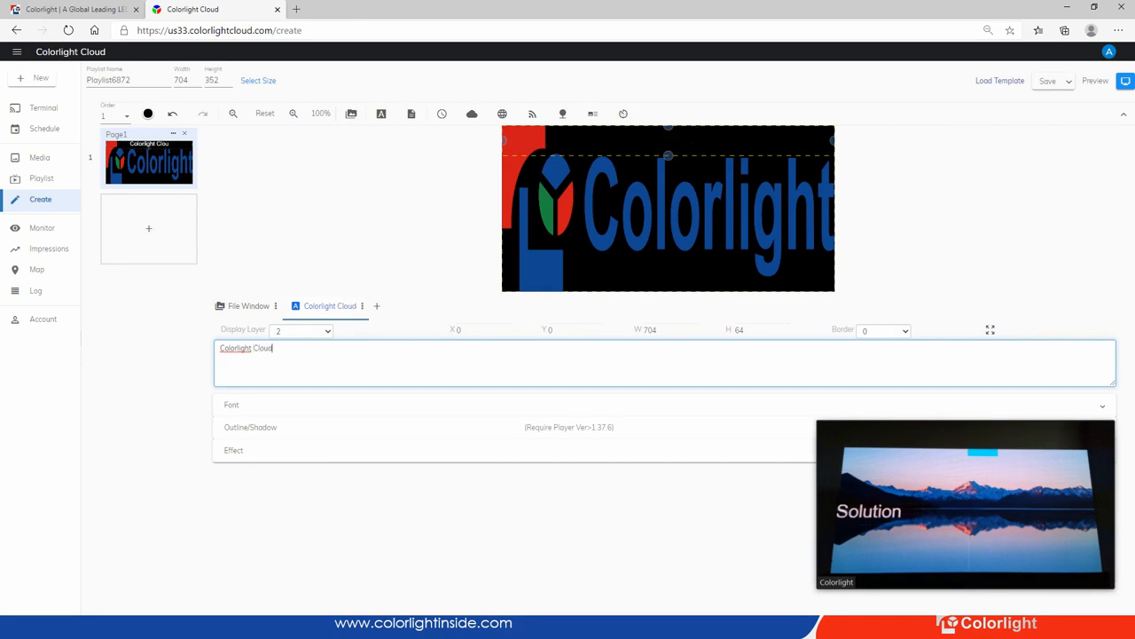
{"action": "type", "text": " Sol"}
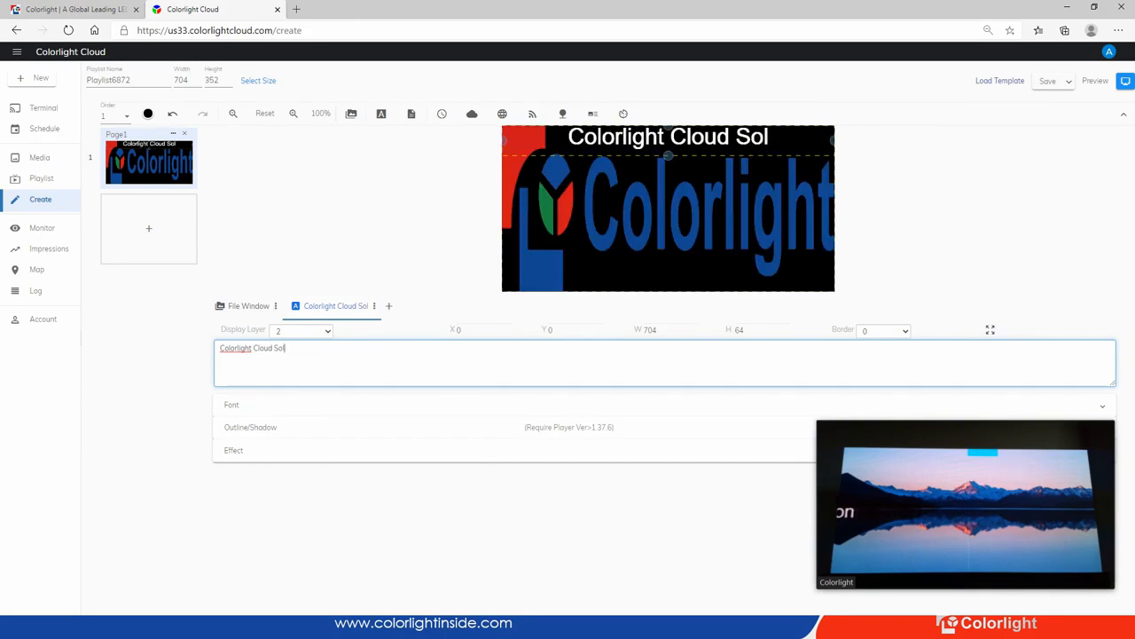
{"action": "type", "text": "ution"}
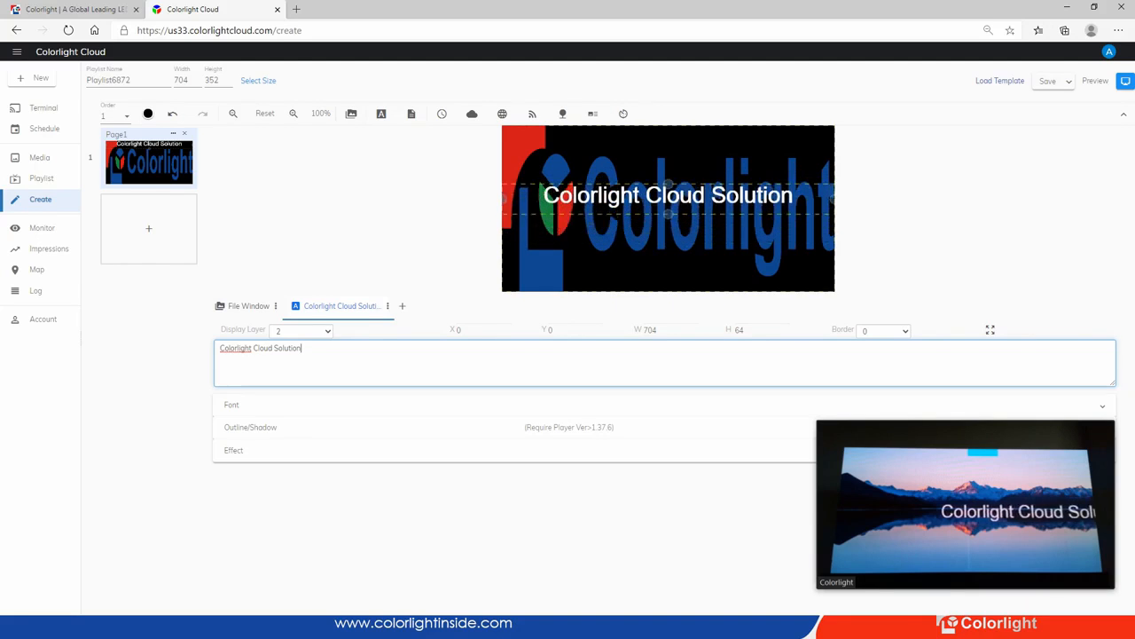
Step: Move the text window down over the middle of the logo, to about Y 130, and set its effect to Move Left
{"action": "left_click_drag", "start_coordinate": [668, 227], "coordinate": [668, 201]}
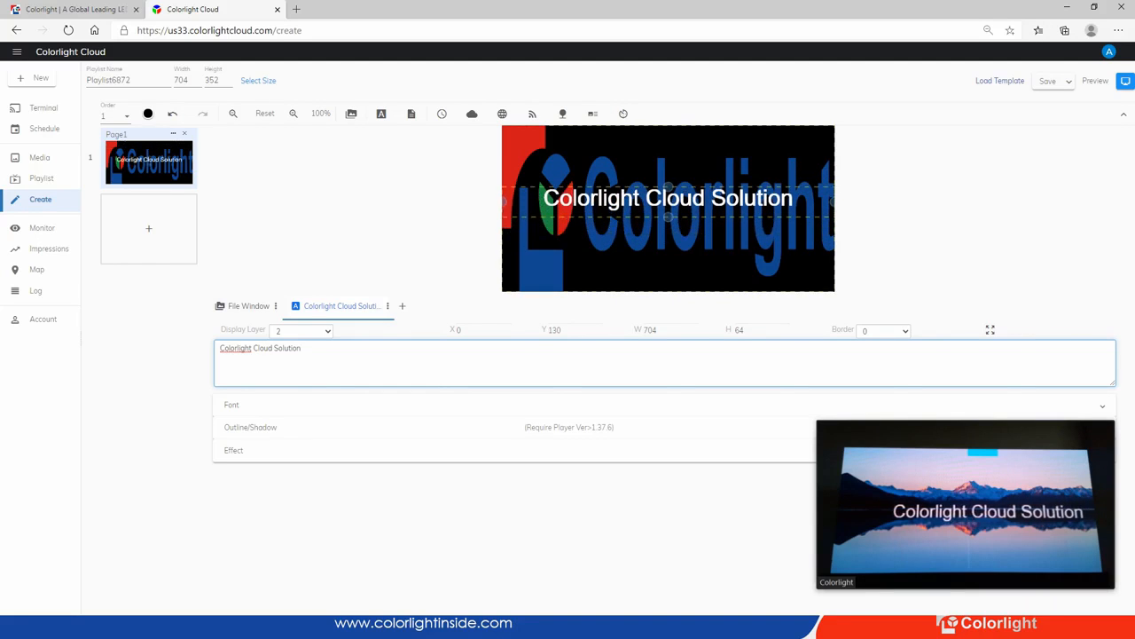
{"action": "left_click", "coordinate": [235, 451]}
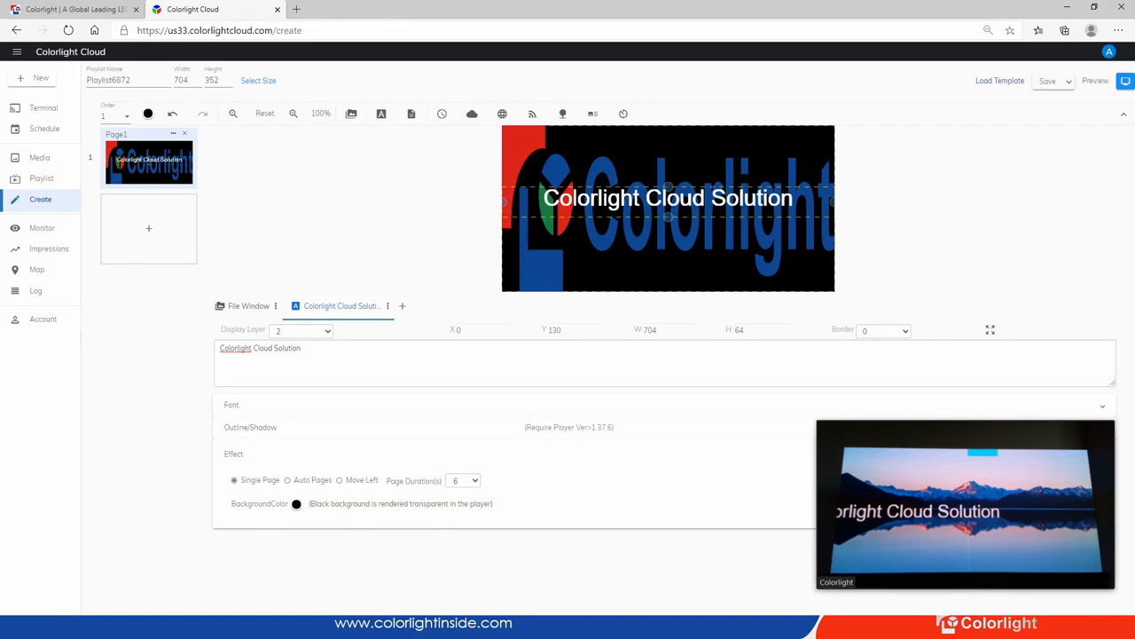
{"action": "left_click", "coordinate": [340, 480]}
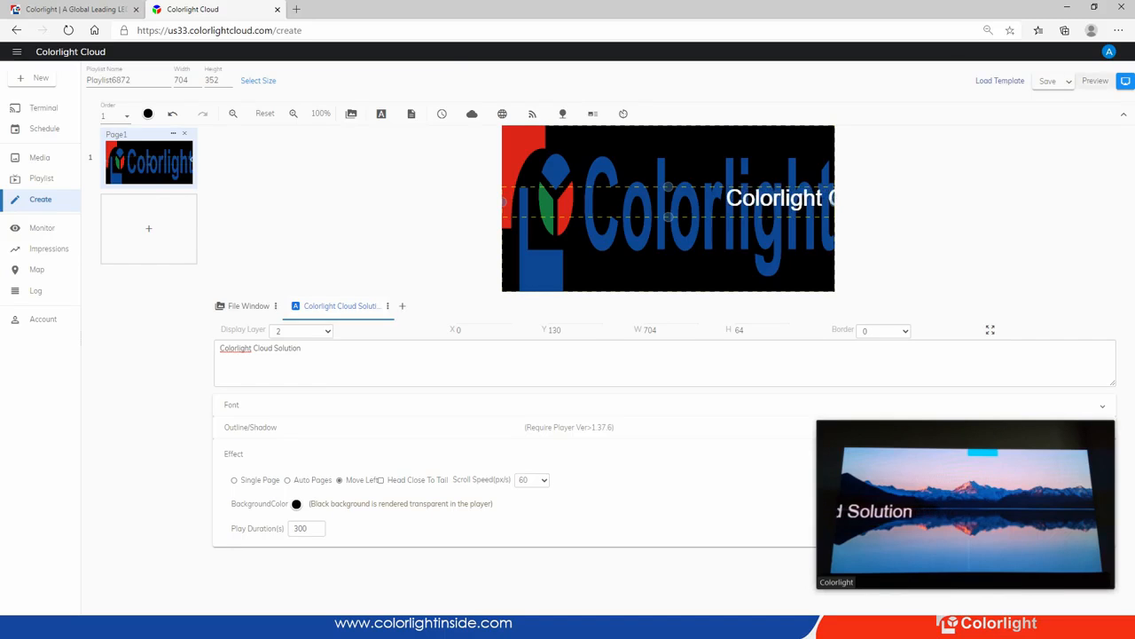
Step: Preview the playlist with its scrolling text and save it to the playlist library
{"action": "left_click", "coordinate": [1095, 81]}
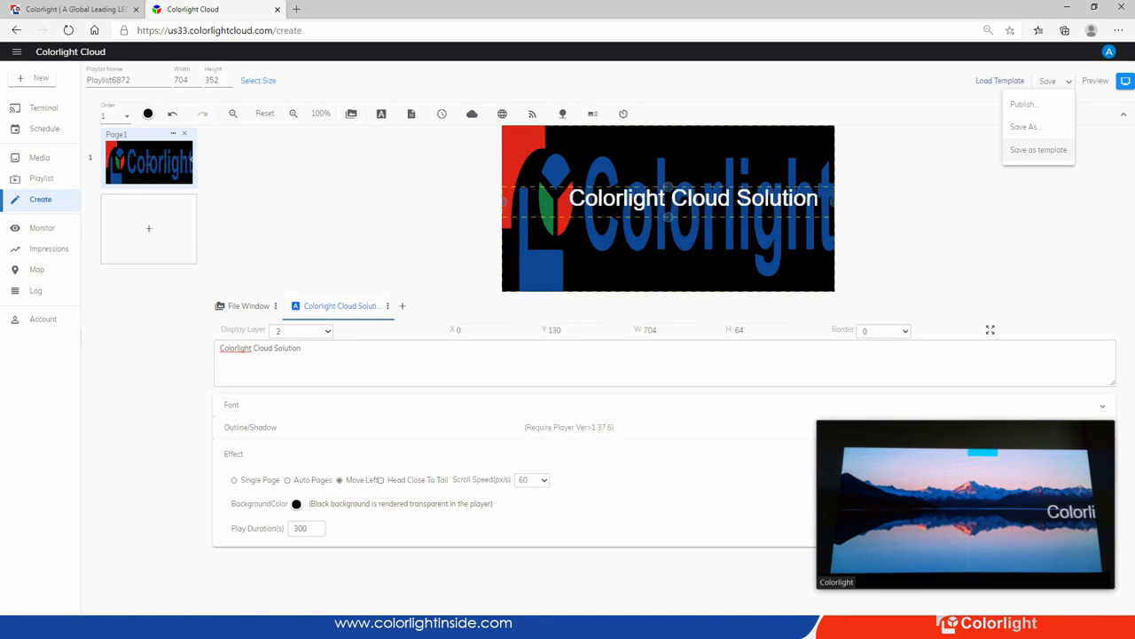
{"action": "left_click", "coordinate": [1026, 105]}
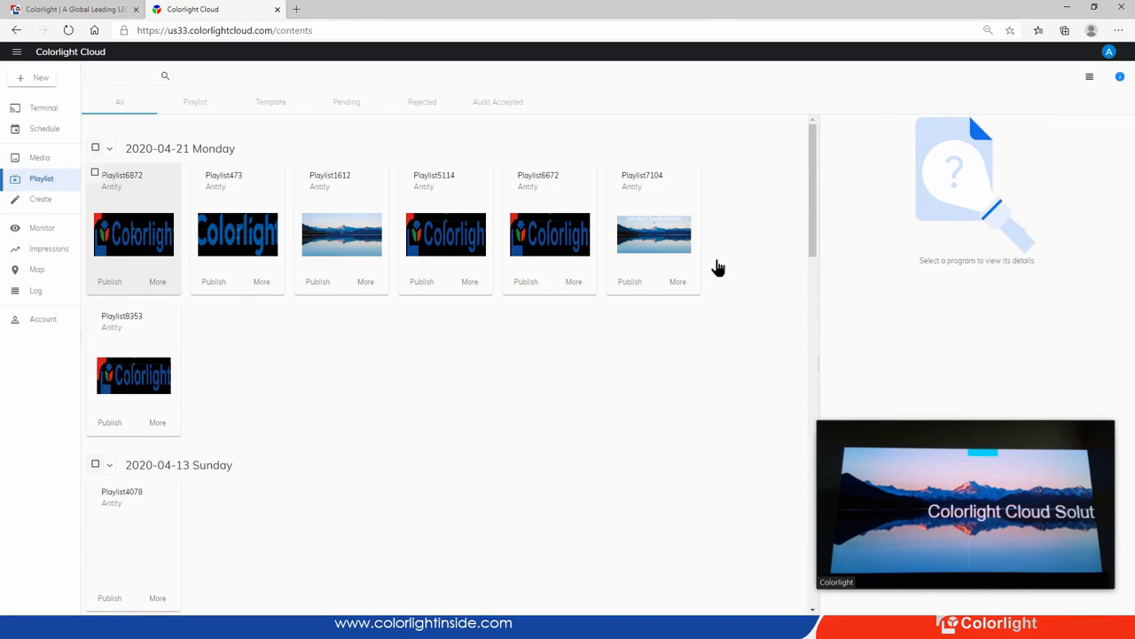
Step: Select Playlist6872 in the playlist library and choose the Demo 2020 group as its publishing target
{"action": "left_click", "coordinate": [94, 172]}
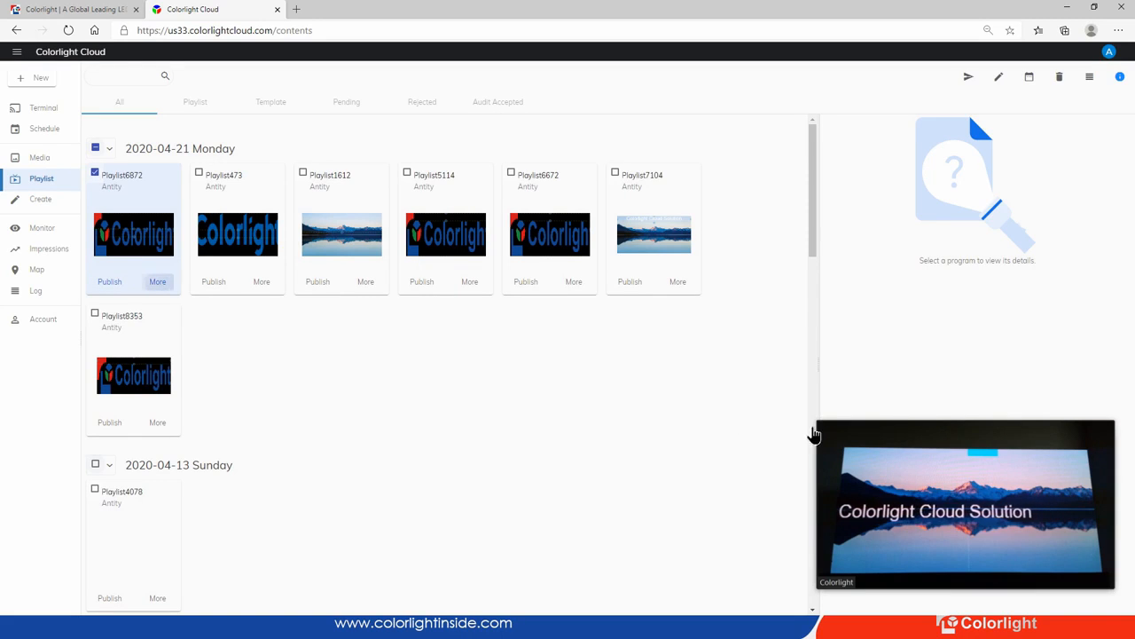
{"action": "left_click", "coordinate": [157, 281]}
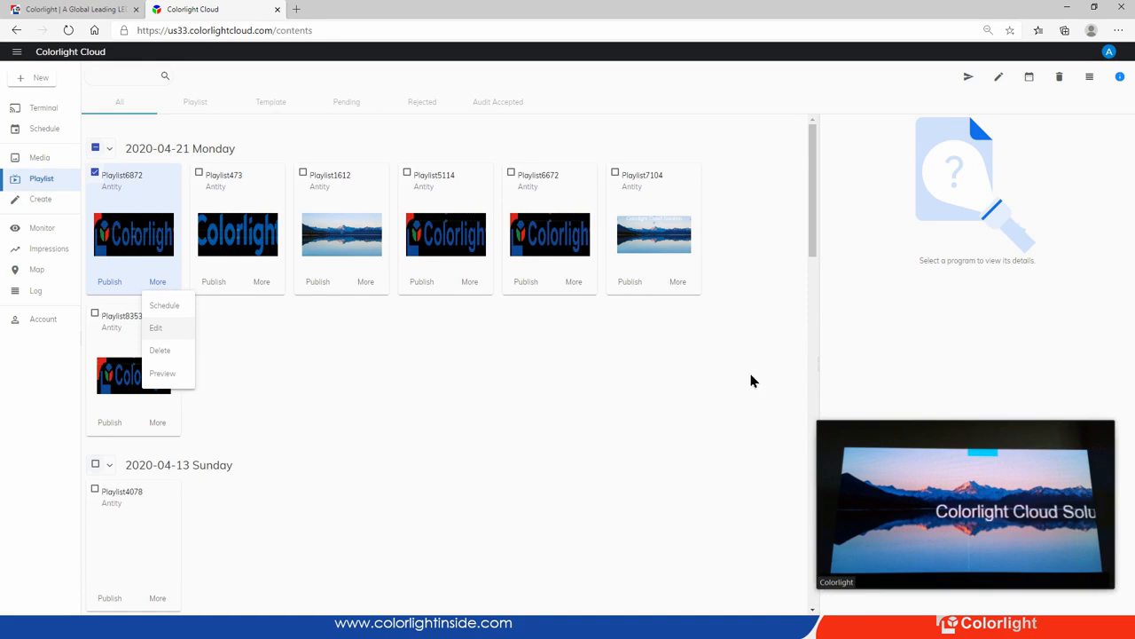
{"action": "left_click", "coordinate": [789, 454]}
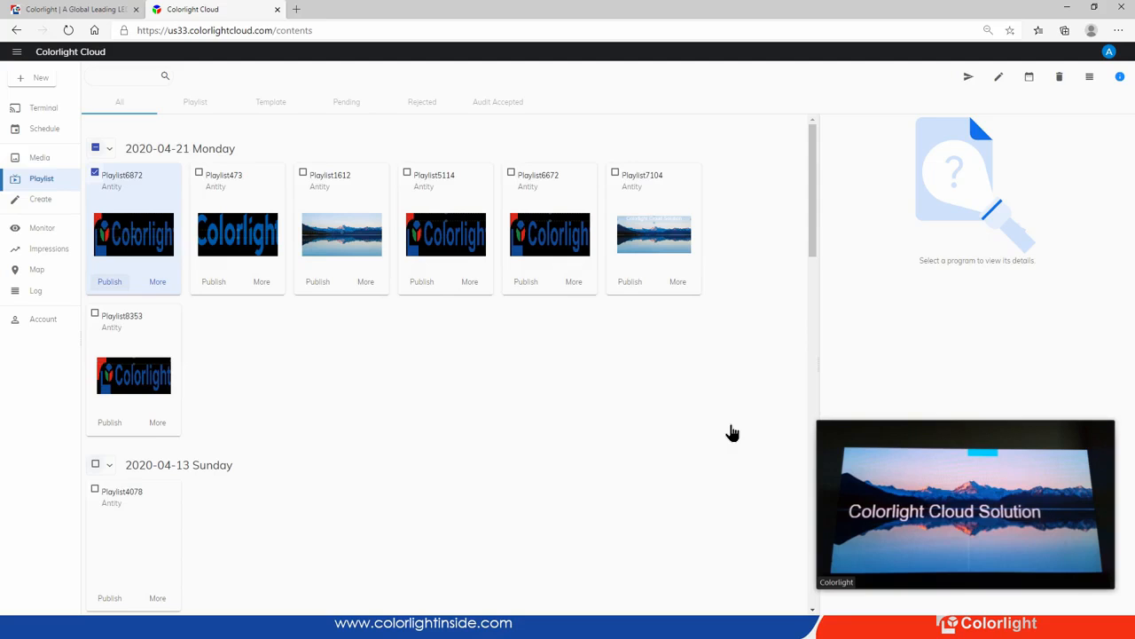
{"action": "left_click", "coordinate": [110, 281]}
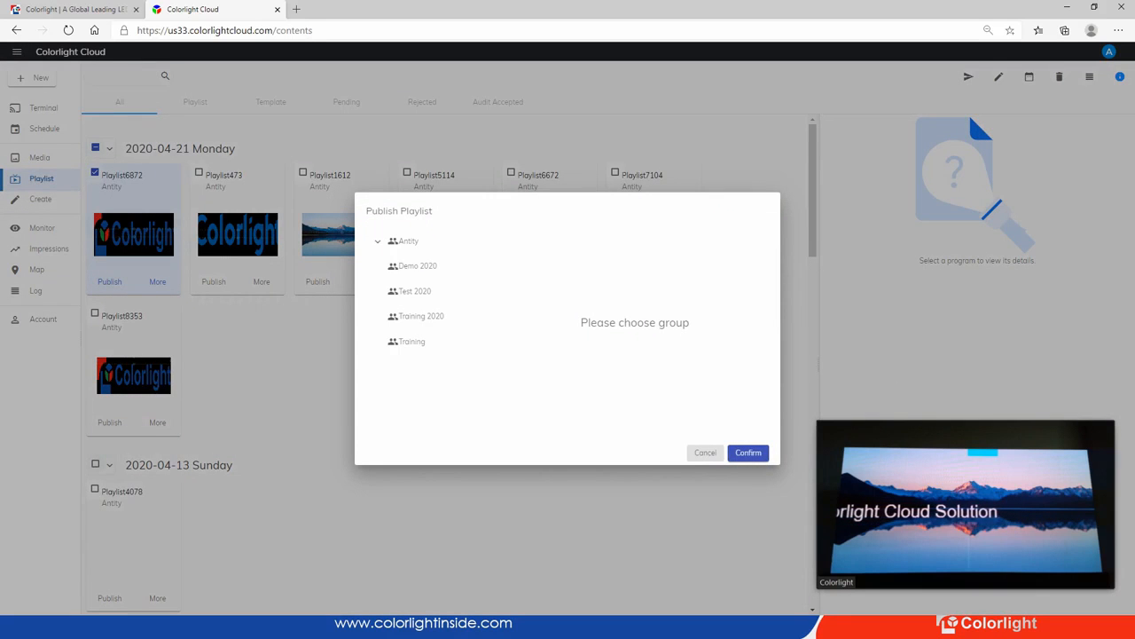
{"action": "left_click", "coordinate": [417, 266]}
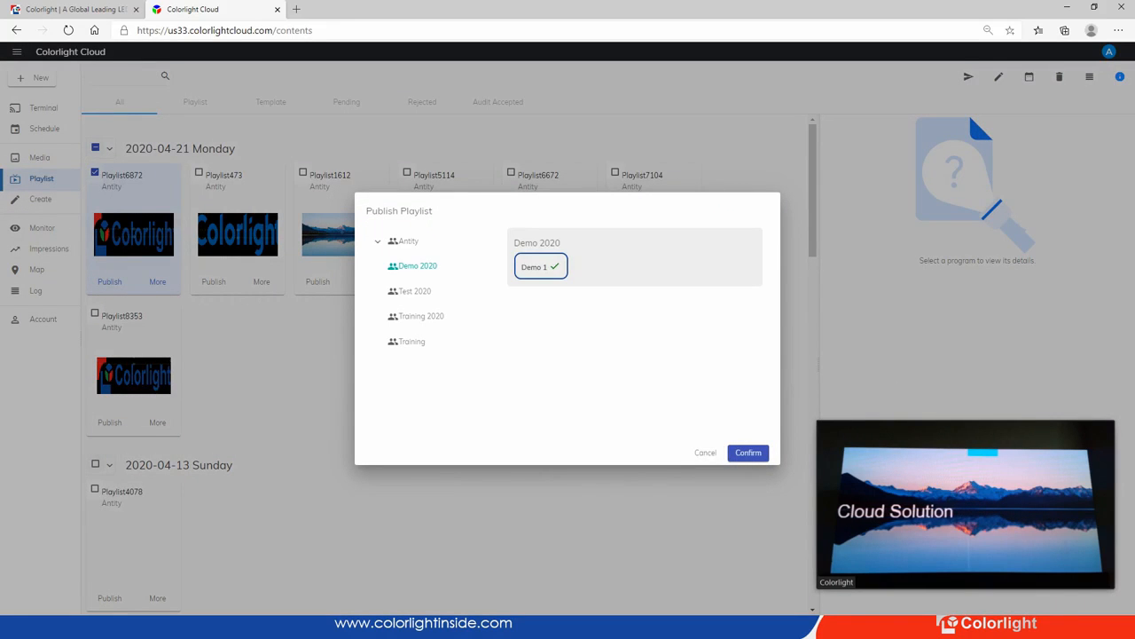
{"action": "left_click", "coordinate": [414, 291]}
{"action": "left_click", "coordinate": [421, 317]}
{"action": "left_click", "coordinate": [411, 341]}
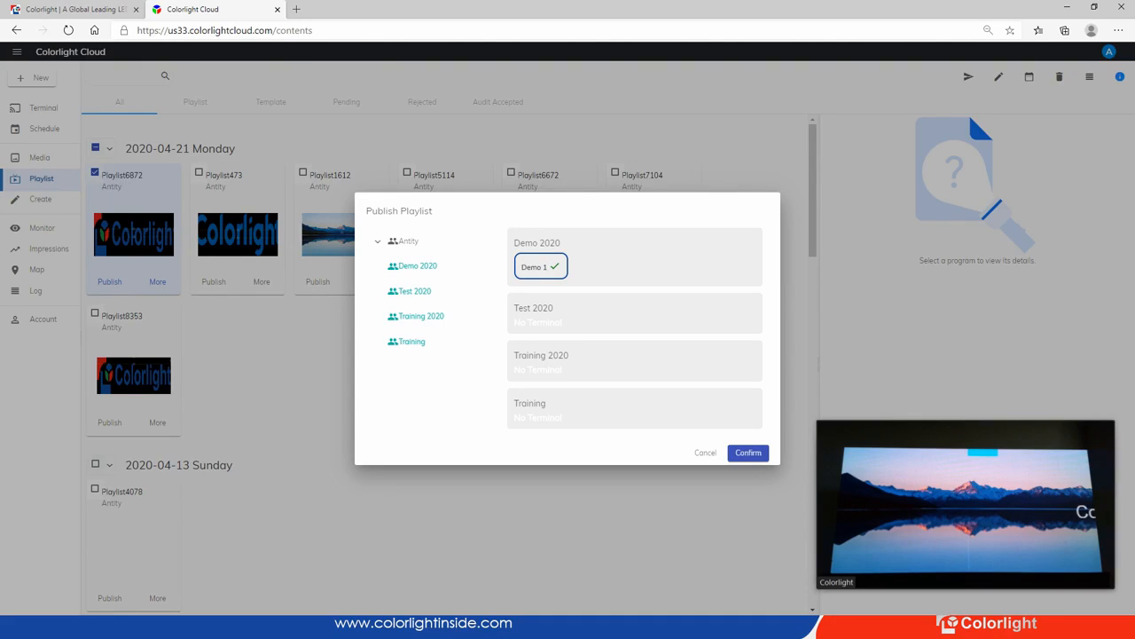
{"action": "left_click", "coordinate": [411, 341]}
{"action": "left_click", "coordinate": [421, 317]}
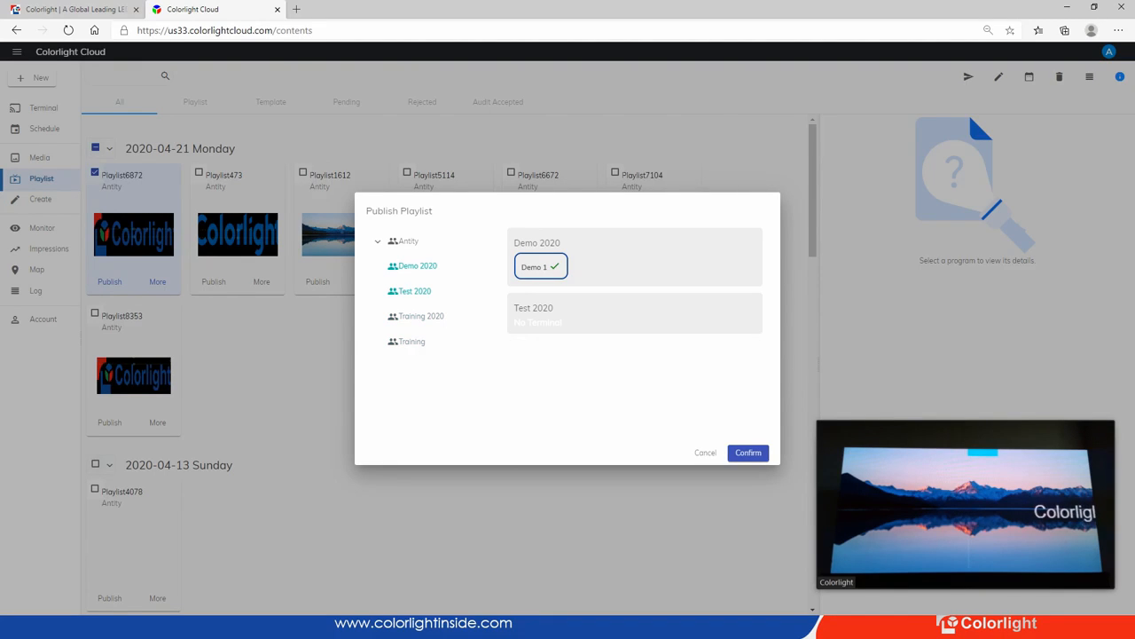
{"action": "left_click", "coordinate": [414, 291]}
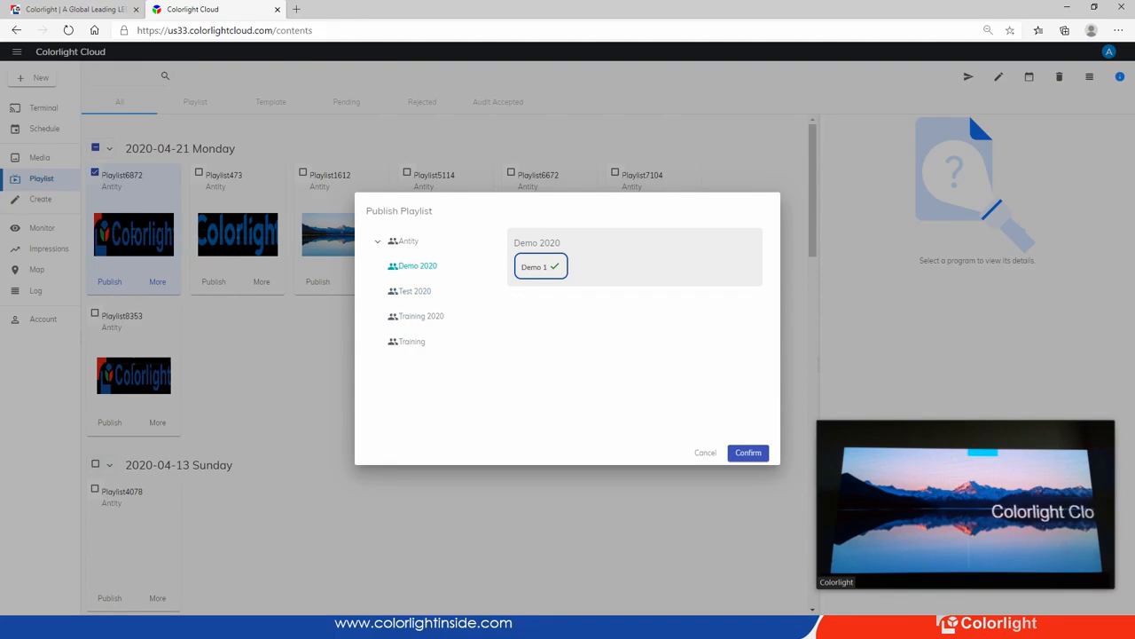
{"action": "left_click", "coordinate": [541, 266]}
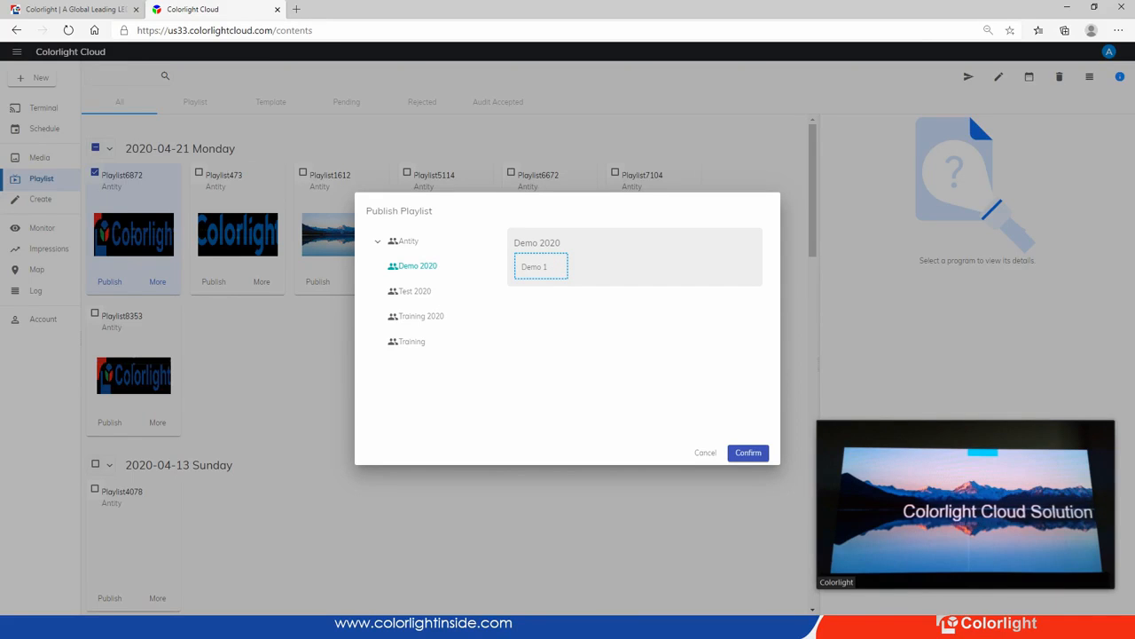
{"action": "left_click", "coordinate": [541, 266]}
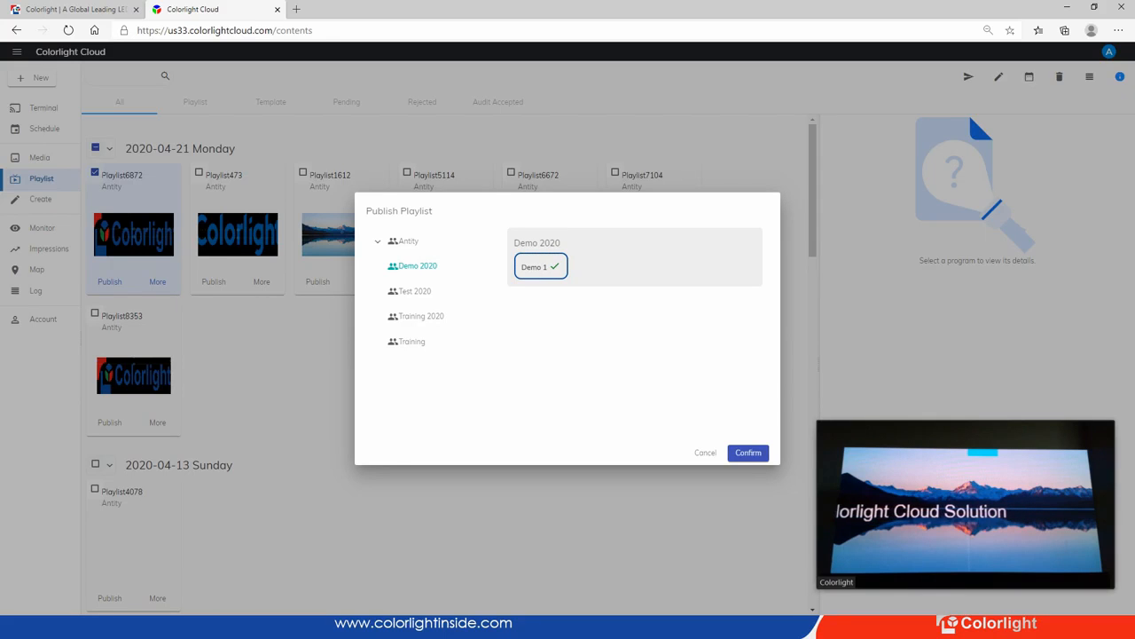
Step: Publish Playlist6872 to the Demo 1 terminal of the Demo 2020 group
{"action": "left_click", "coordinate": [748, 452]}
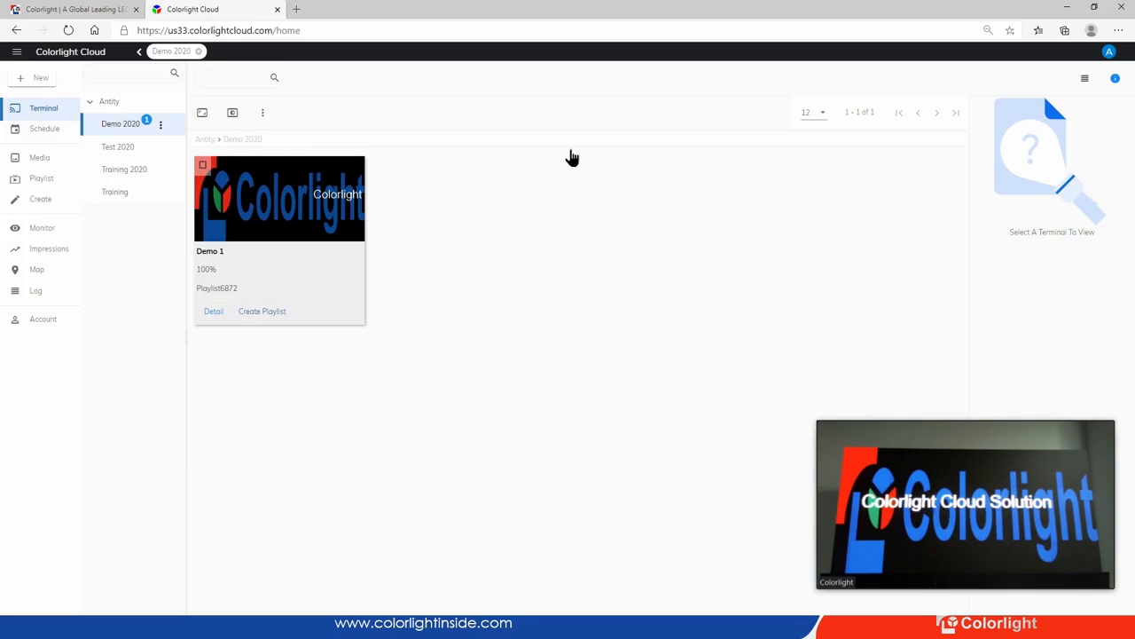
Step: Open the playlist schedule of the Demo 2020 group
{"action": "left_click", "coordinate": [44, 129]}
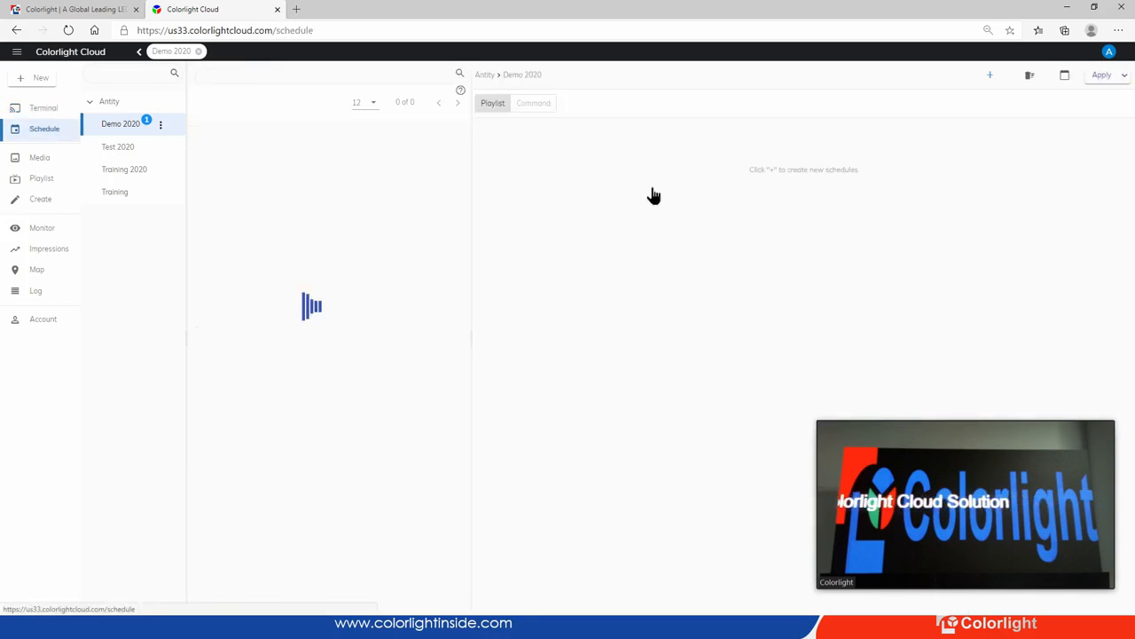